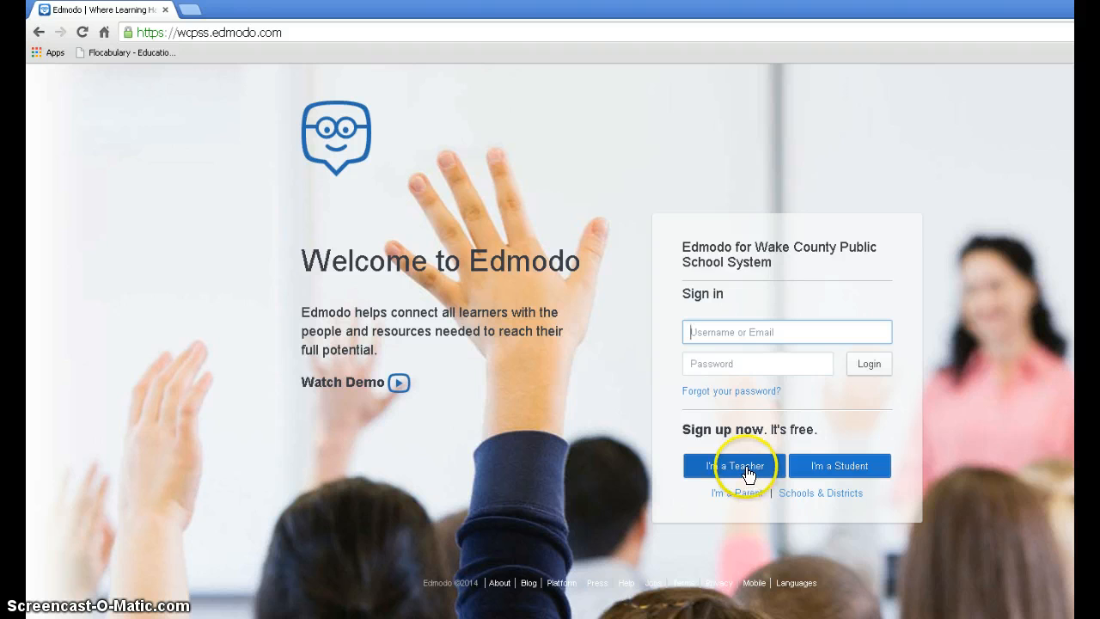
Step: Open the teacher sign-up form and go to the school code field
click(748, 470)
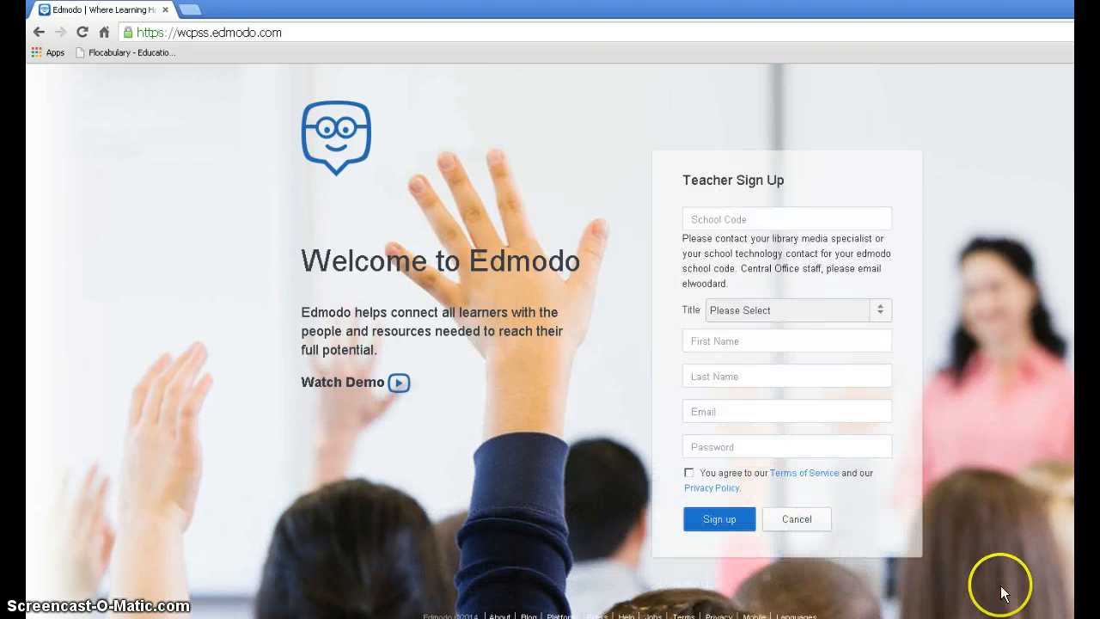
click(746, 221)
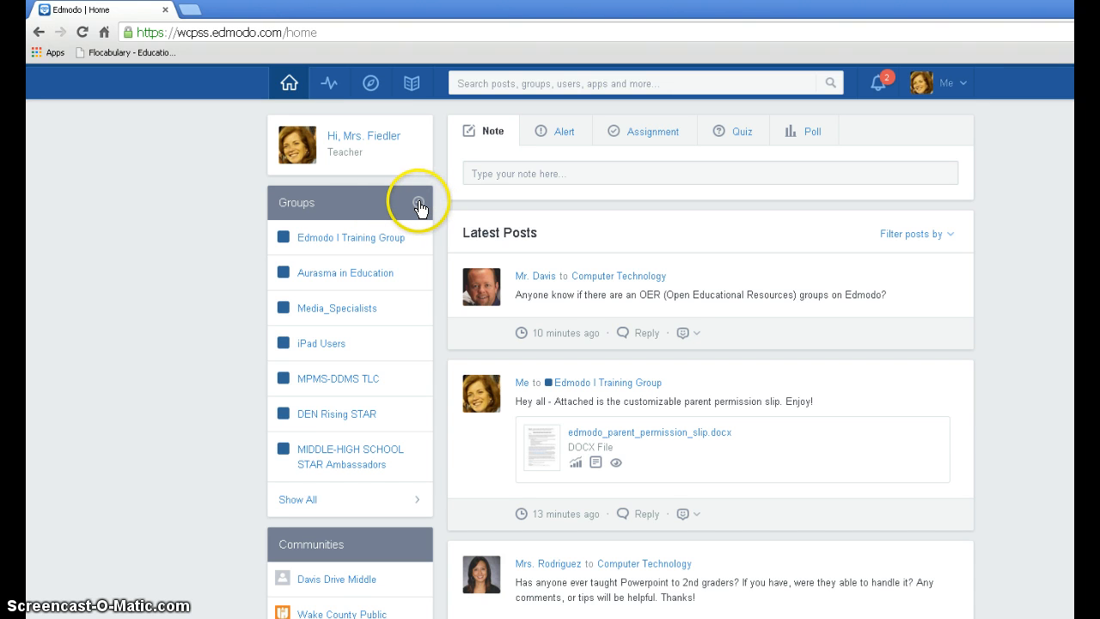
Step: Start creating a new group and name it with the teacher's title and surname in possessive form followed by "Media Minions"
click(419, 204)
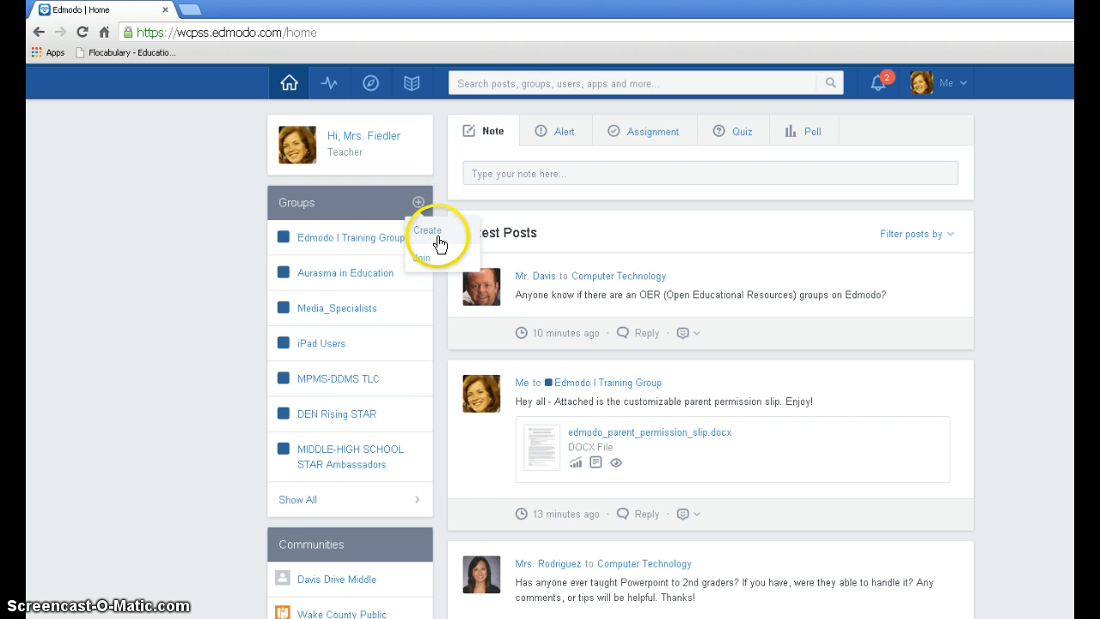
click(429, 232)
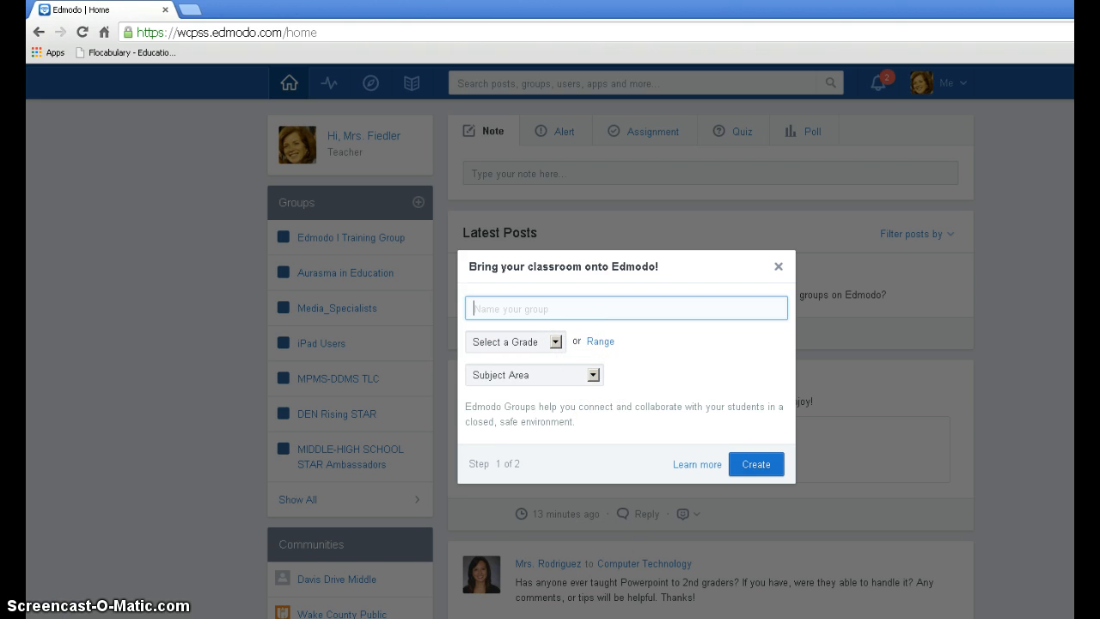
click(562, 307)
text(Mrs. Fiedler's Media Mions)
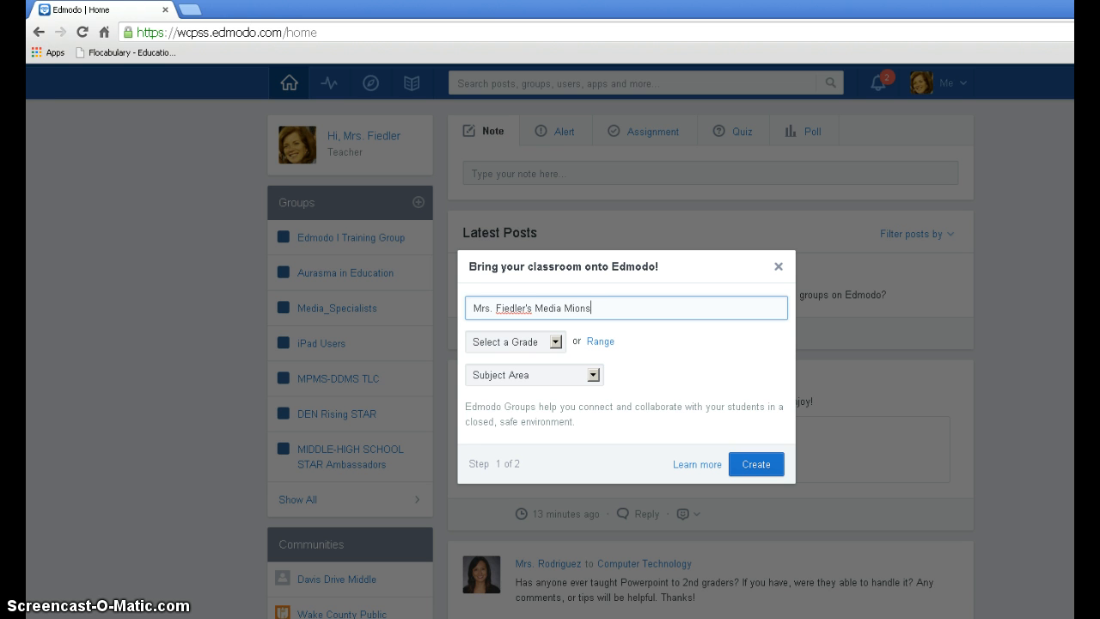
key(BackSpace)
key(BackSpace)
key(BackSpace)
text(nions)
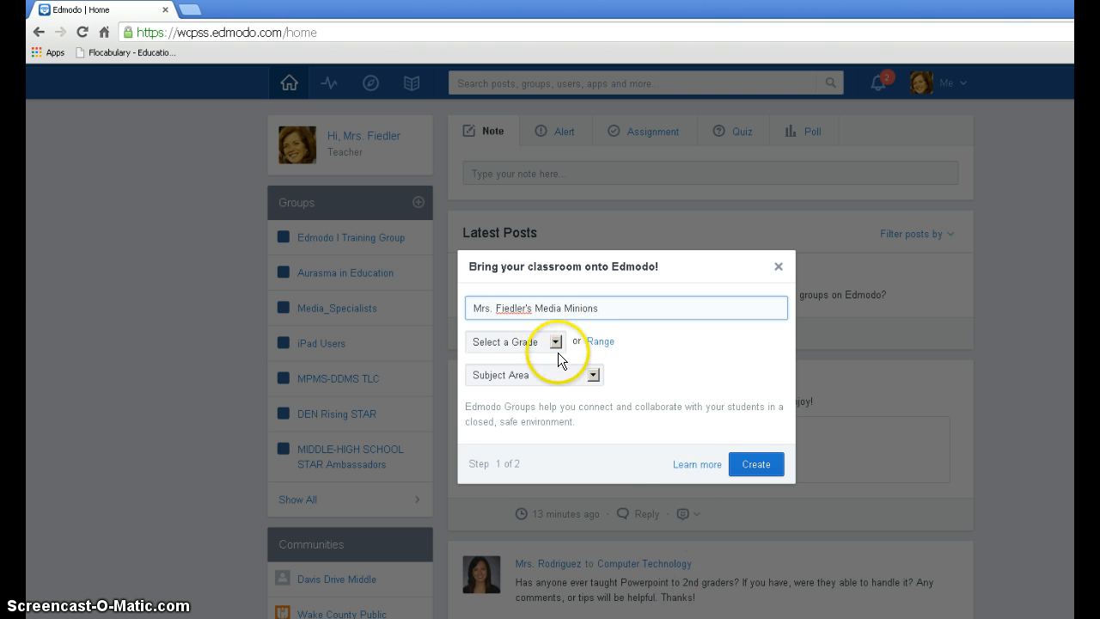
Step: Set the group's grade range to 6th - 8th and its subject area to Computer Technology, and create the group
click(592, 344)
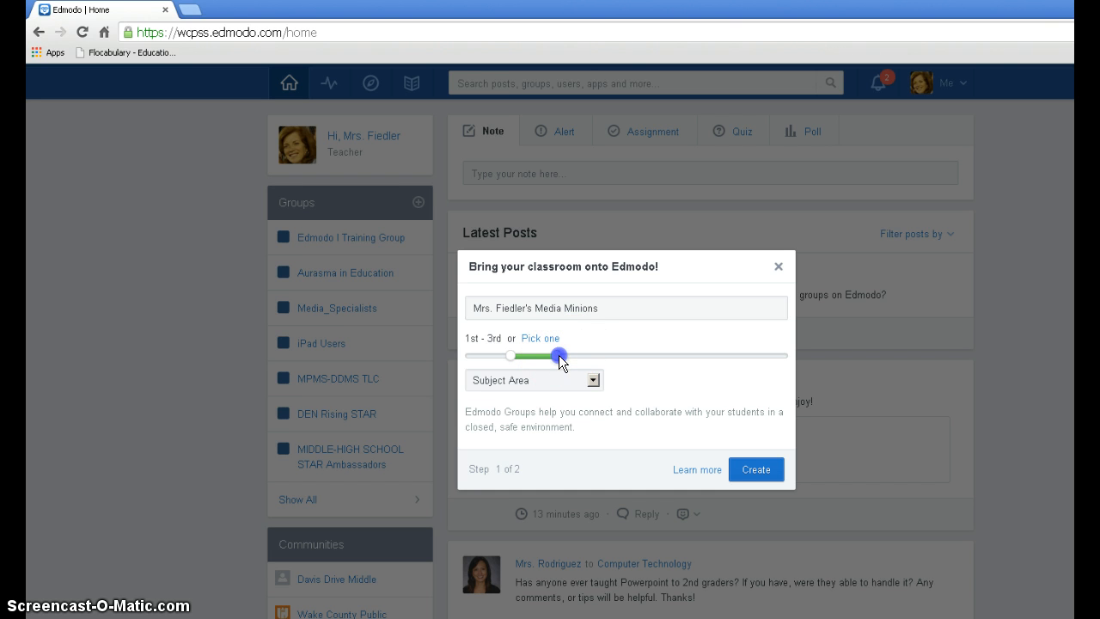
drag(559, 355, 673, 366)
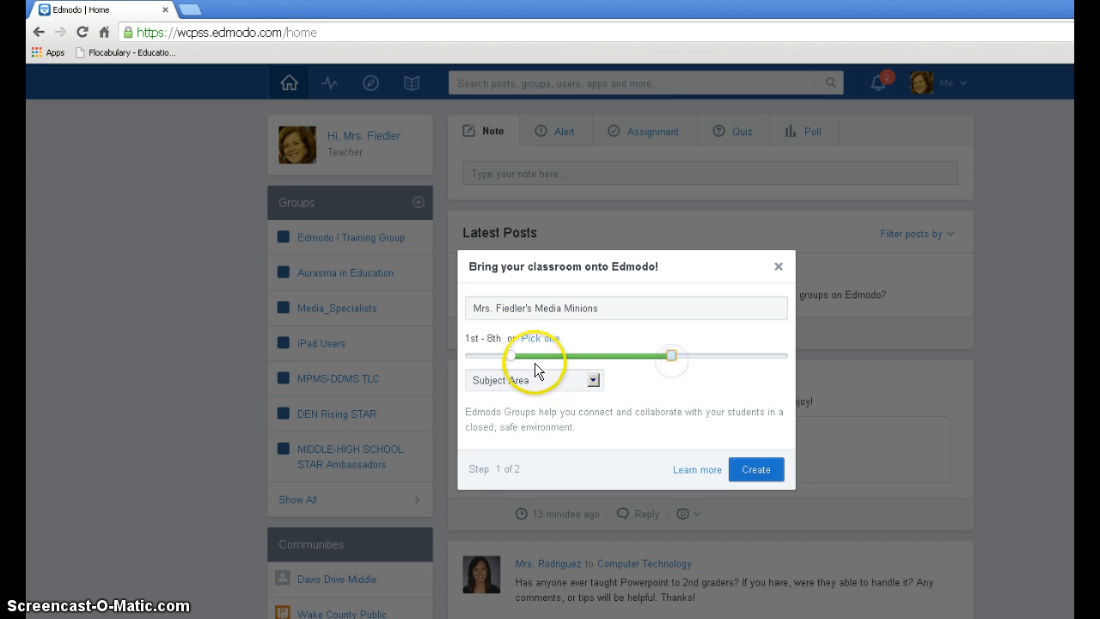
drag(510, 354, 601, 352)
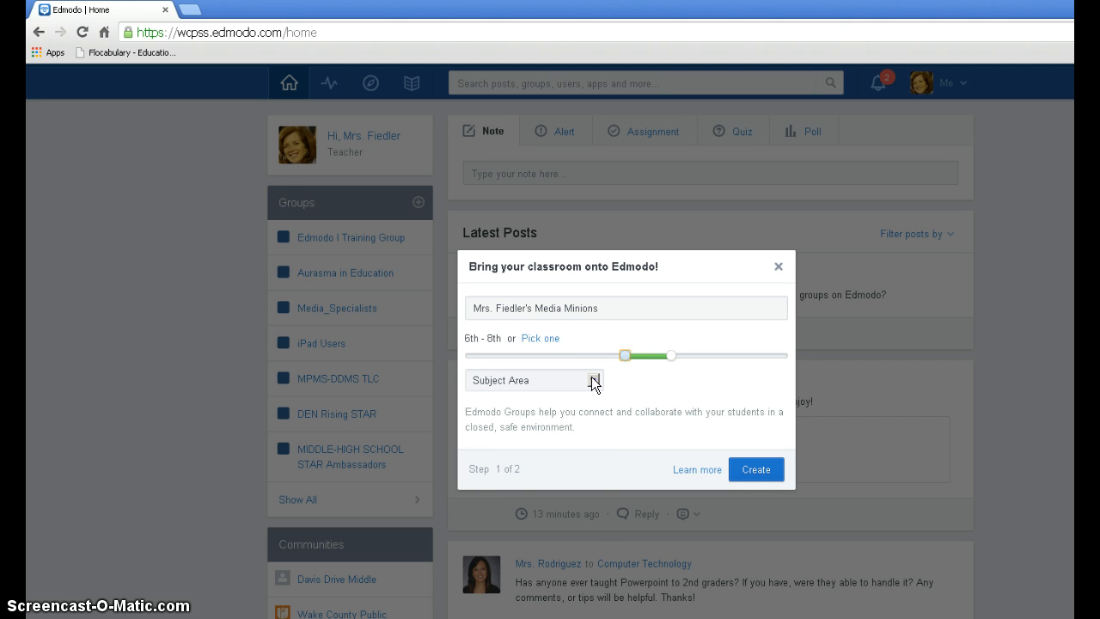
click(593, 379)
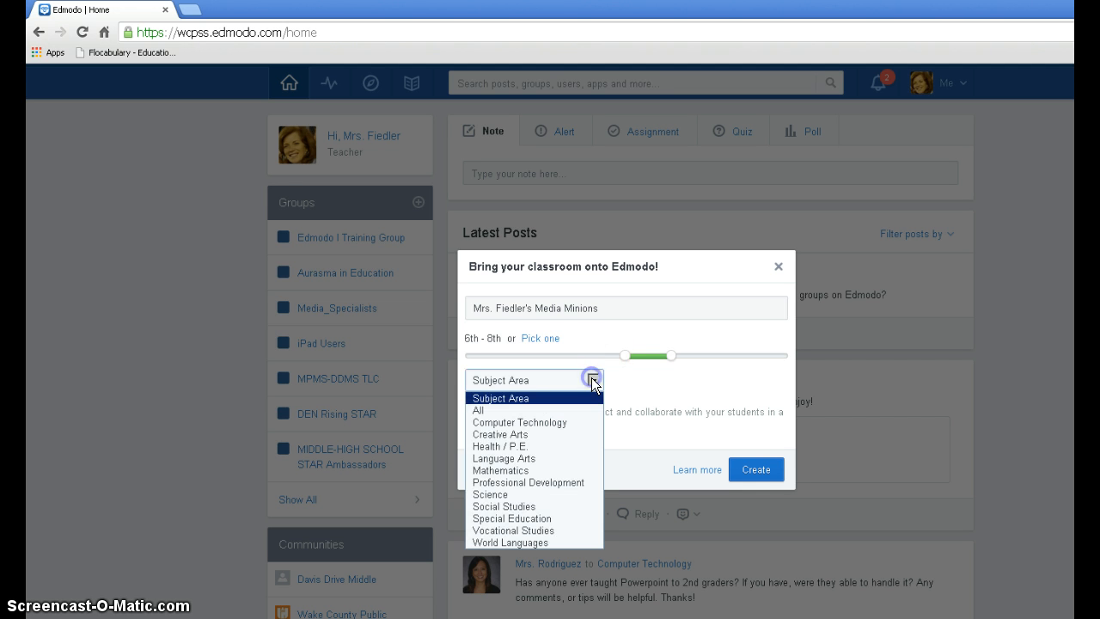
click(588, 422)
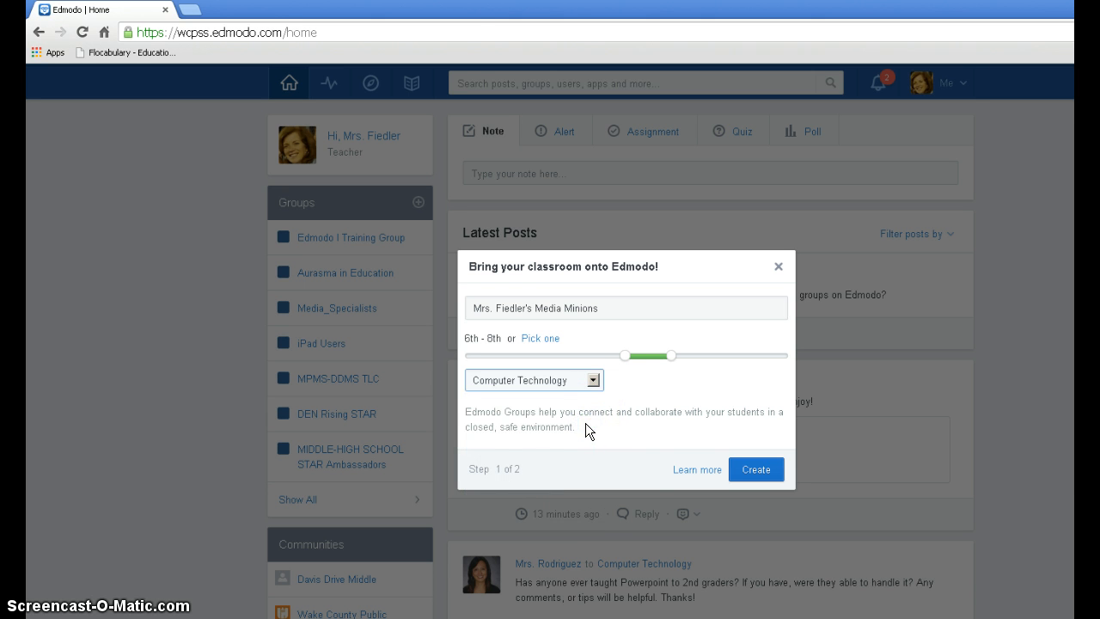
click(755, 470)
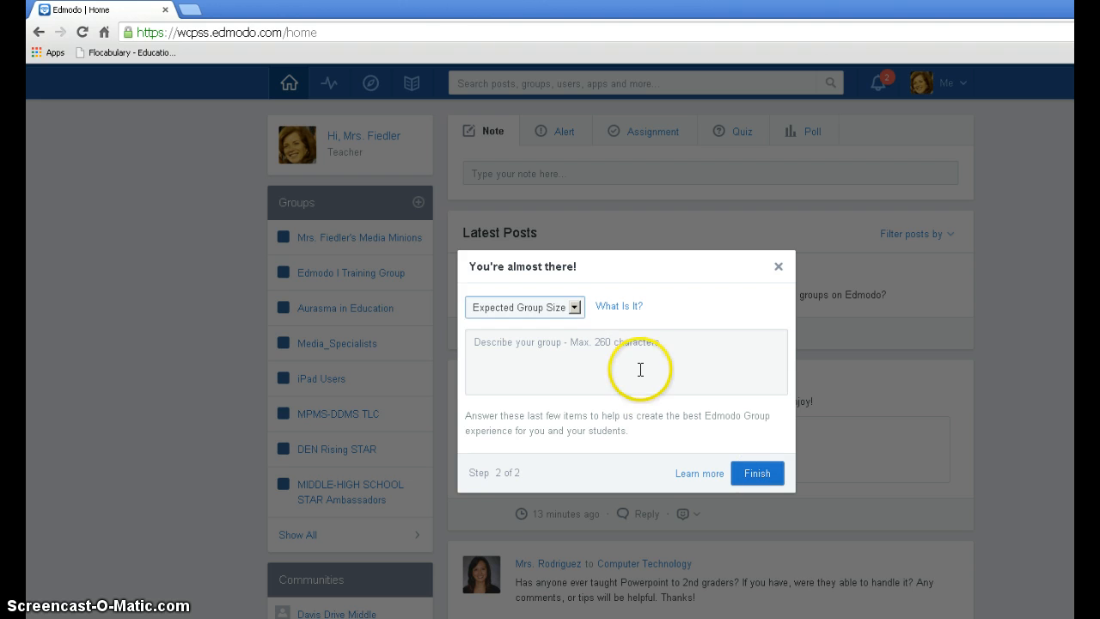
Step: Set the expected group size to 26+, describe the group as "Media helpers at MPMS/DDMS", and finish the setup
click(571, 307)
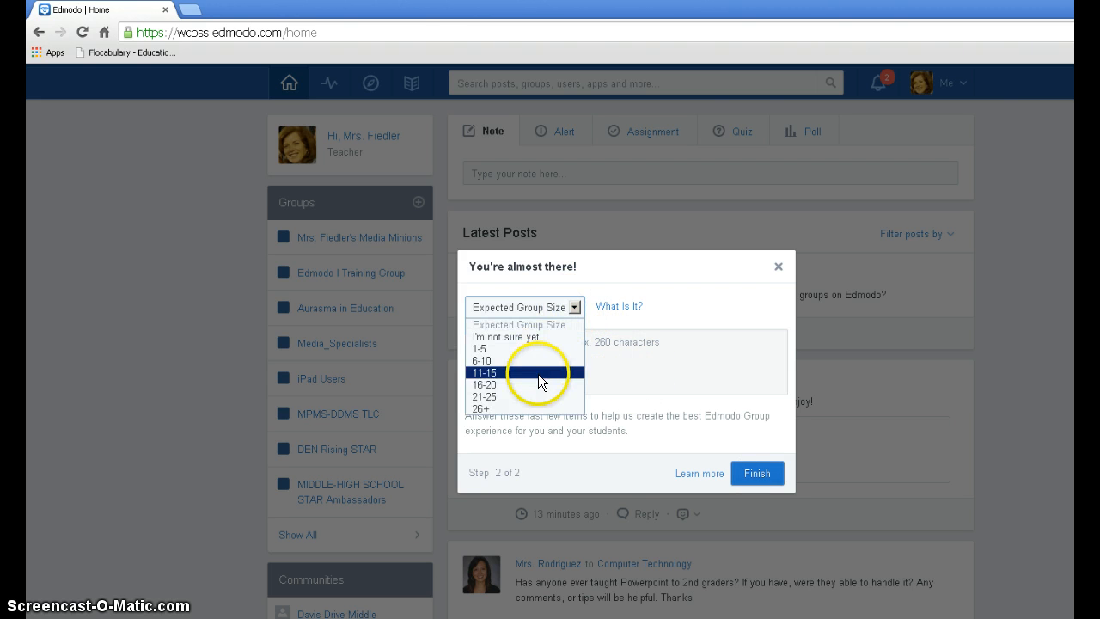
click(521, 409)
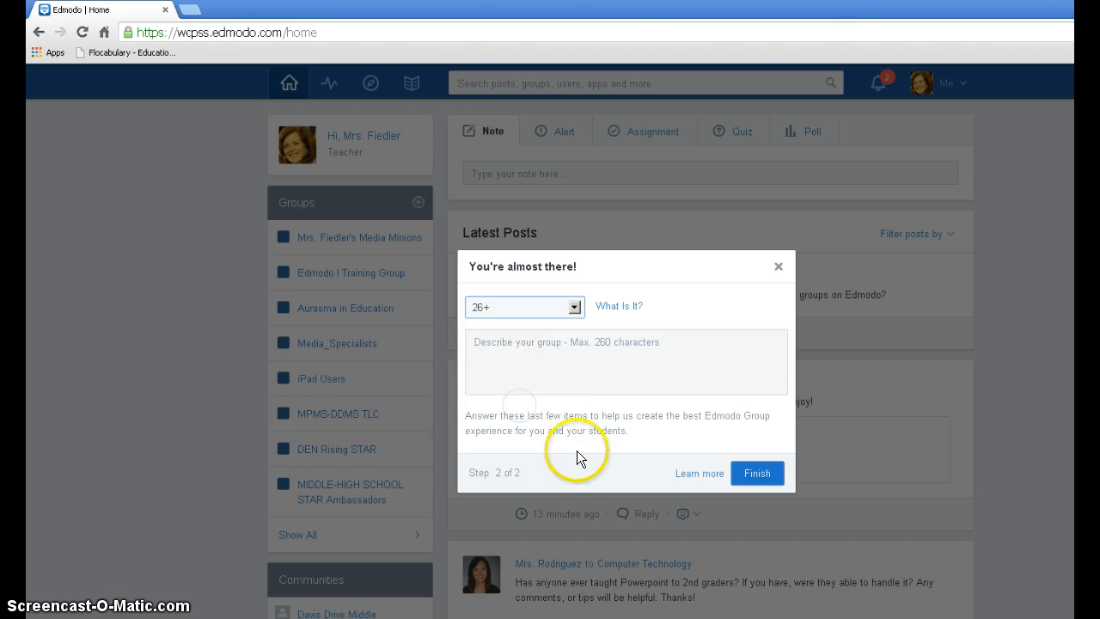
click(568, 351)
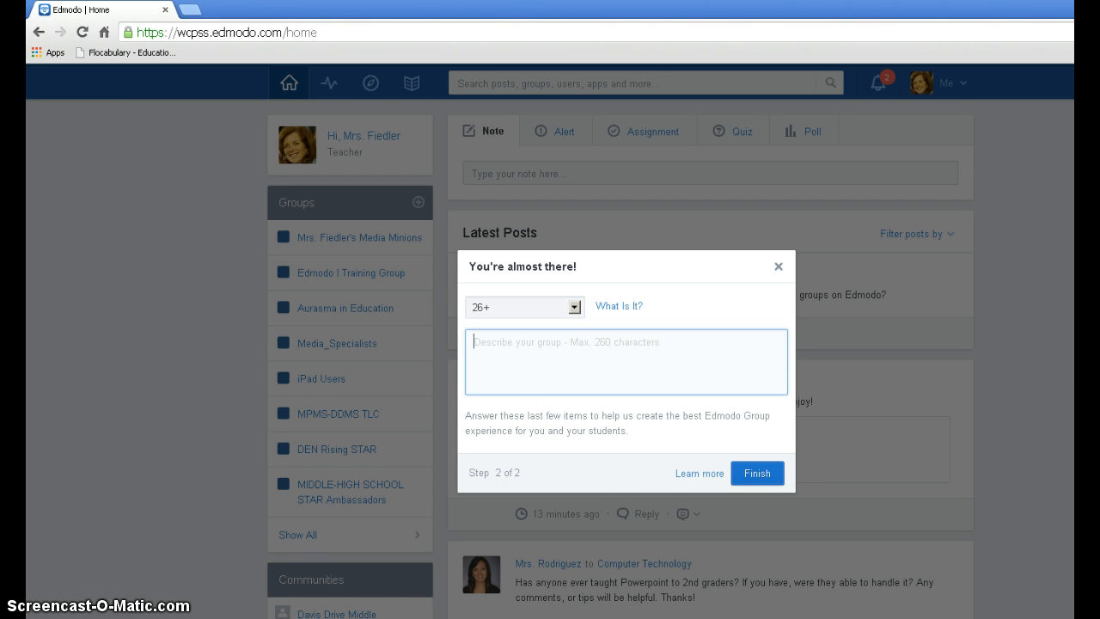
text(Media h)
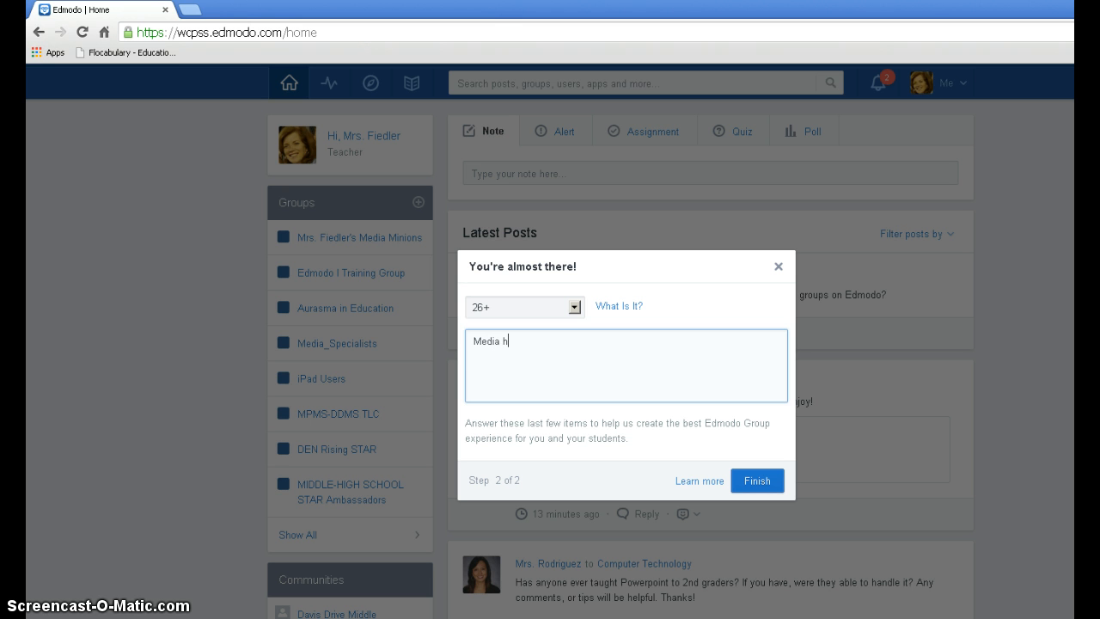
text(elpers at MPMS/DDMS)
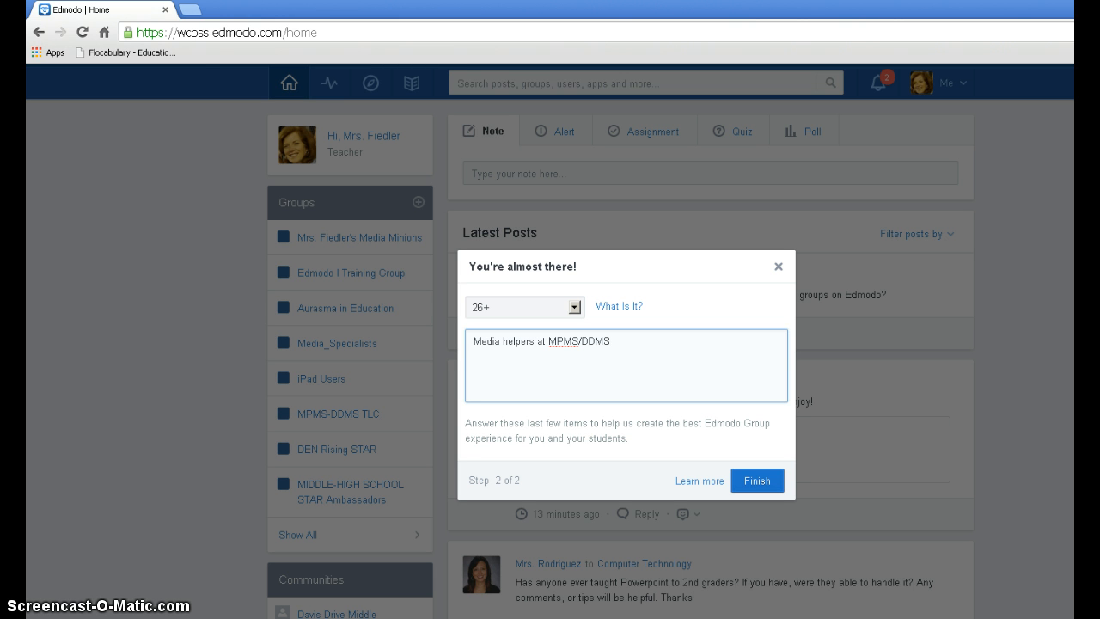
click(763, 486)
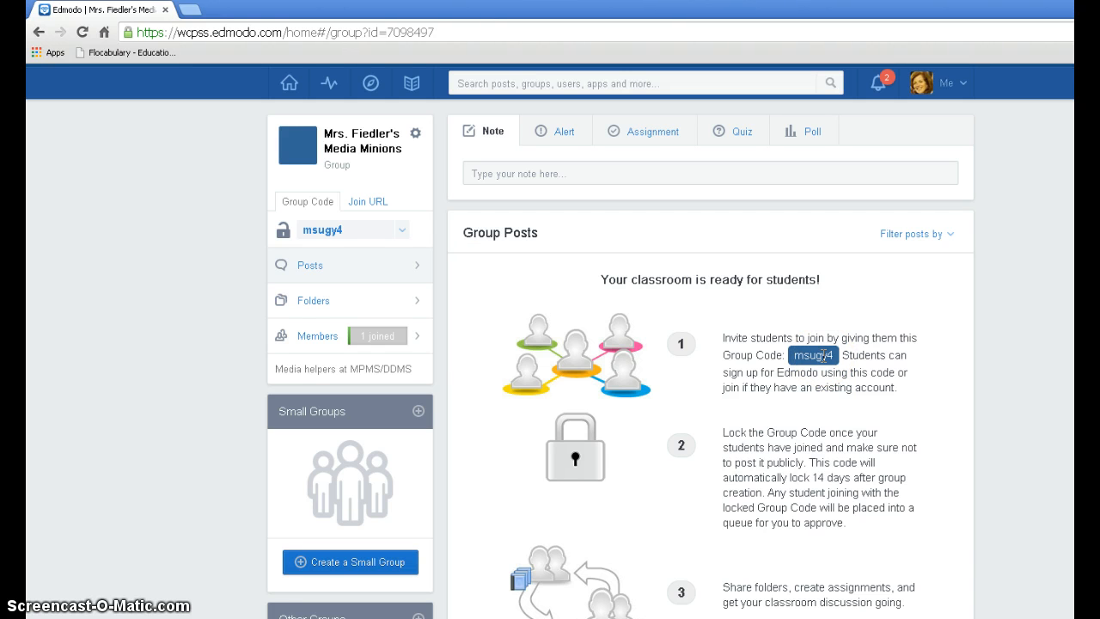
click(370, 203)
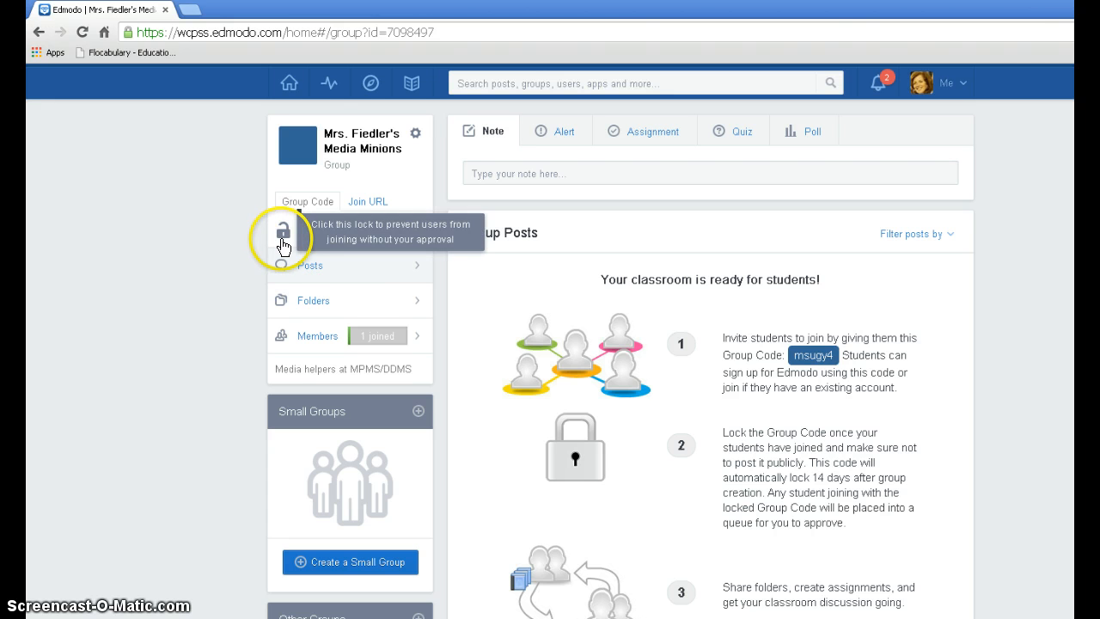
click(281, 234)
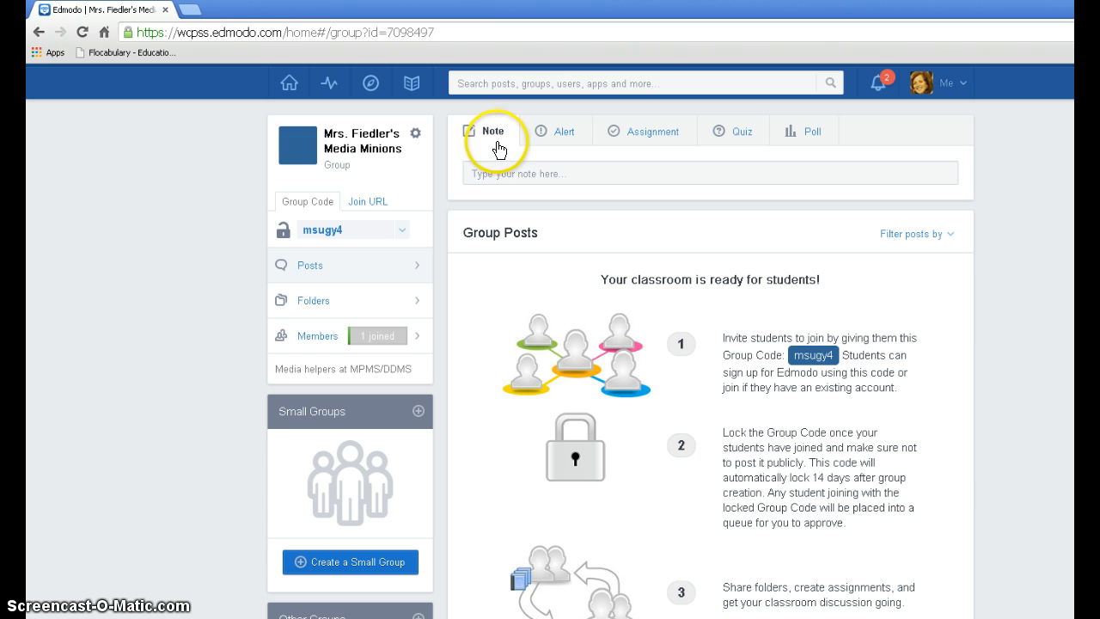
Step: Write a note to the new group reading "Welcome to the Media Minions club!"
click(499, 174)
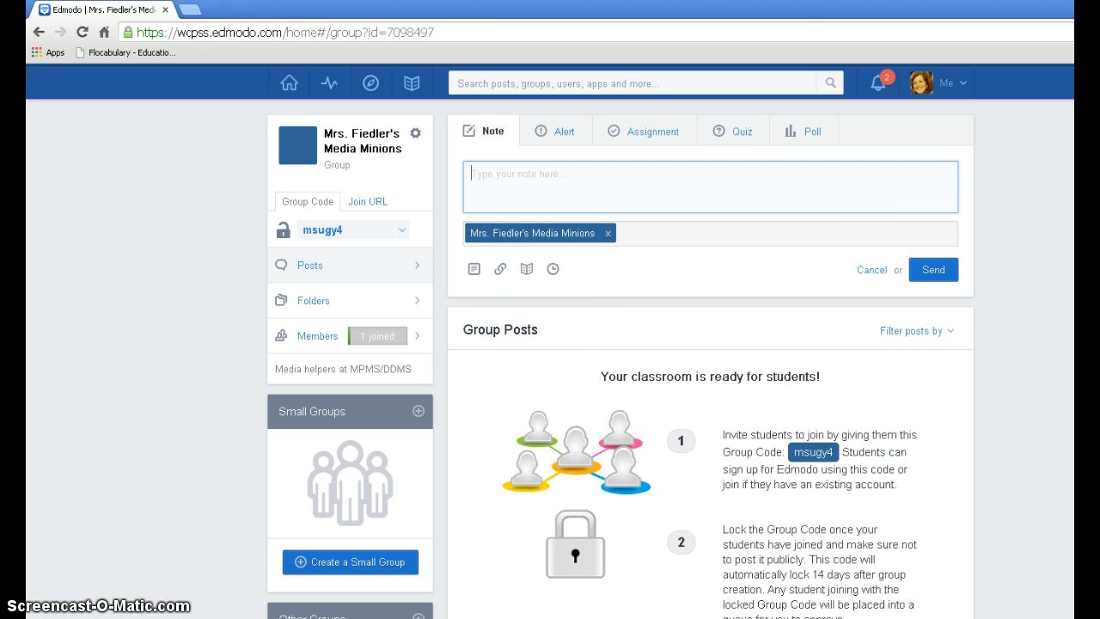
text(Welcome)
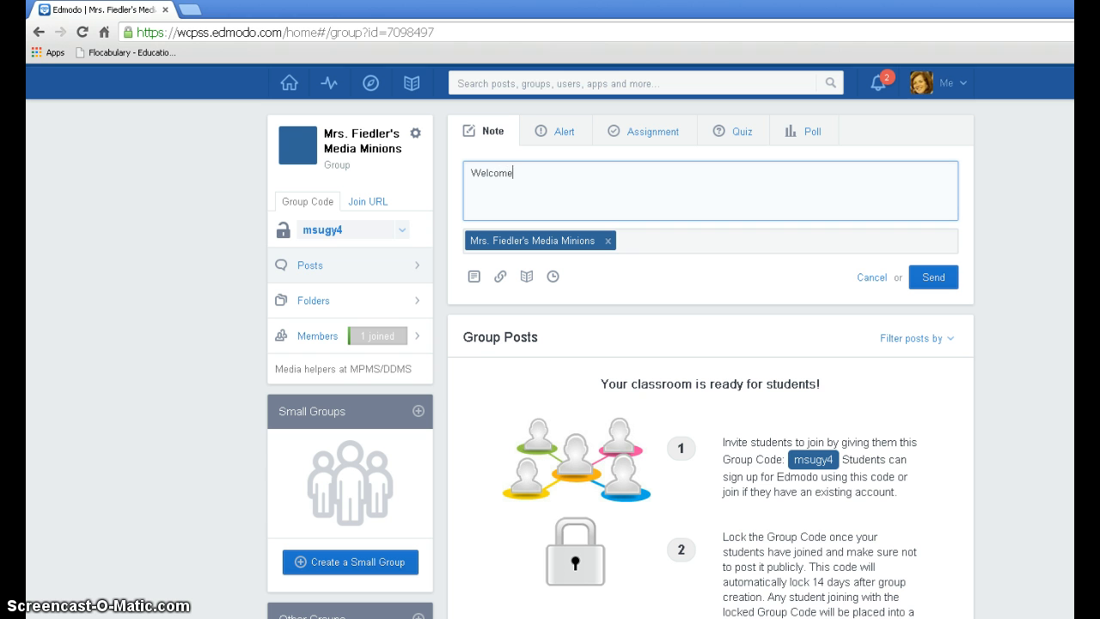
text( to the Media Minions club)
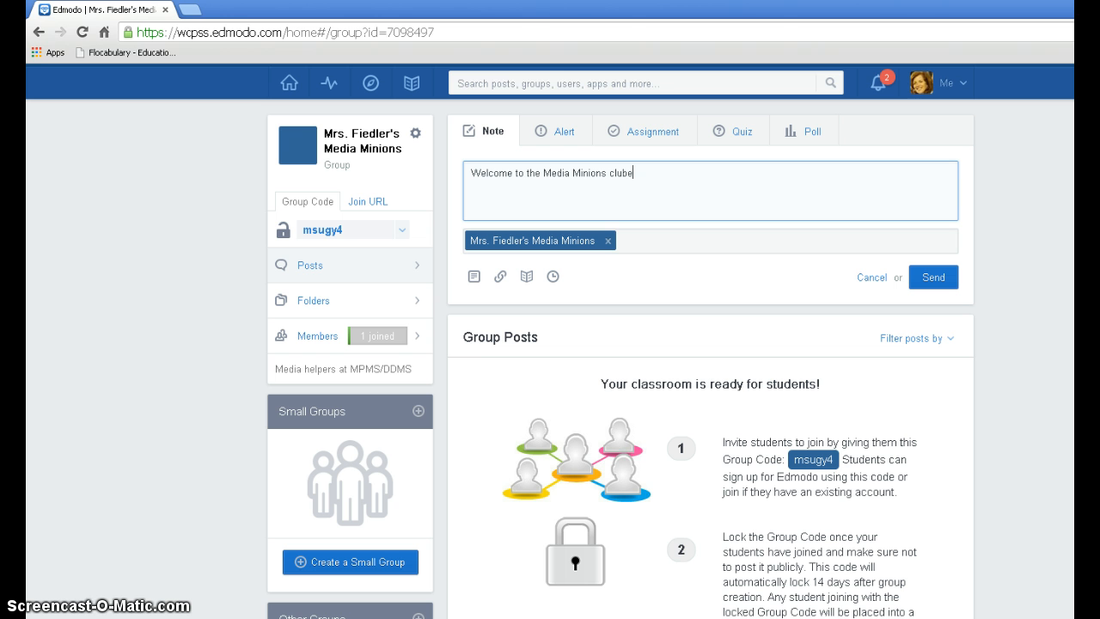
text(!)
click(473, 279)
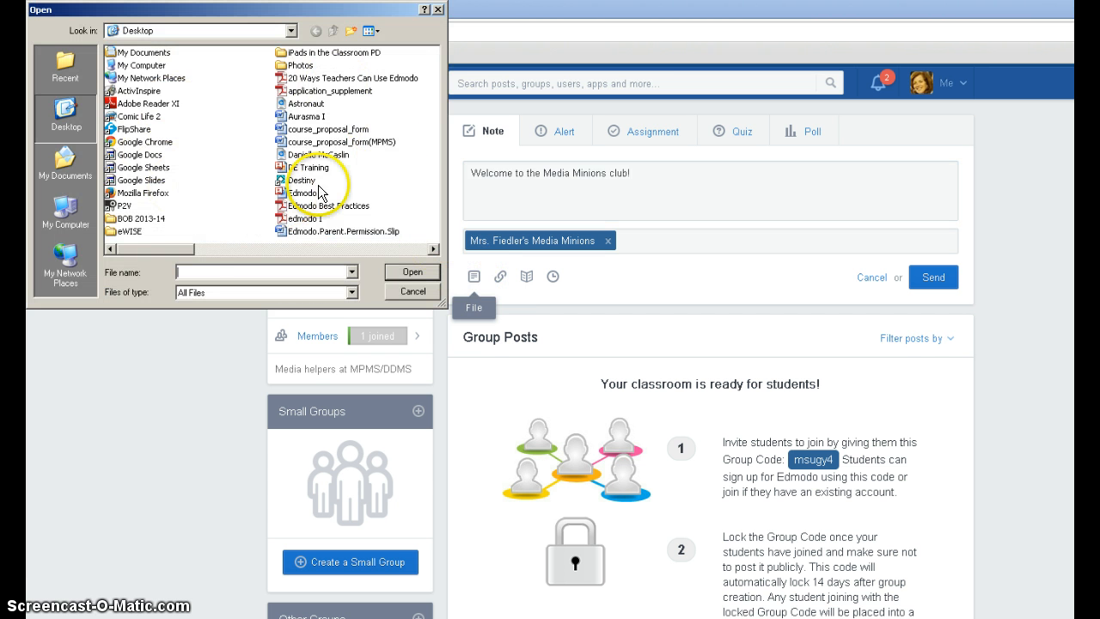
click(430, 293)
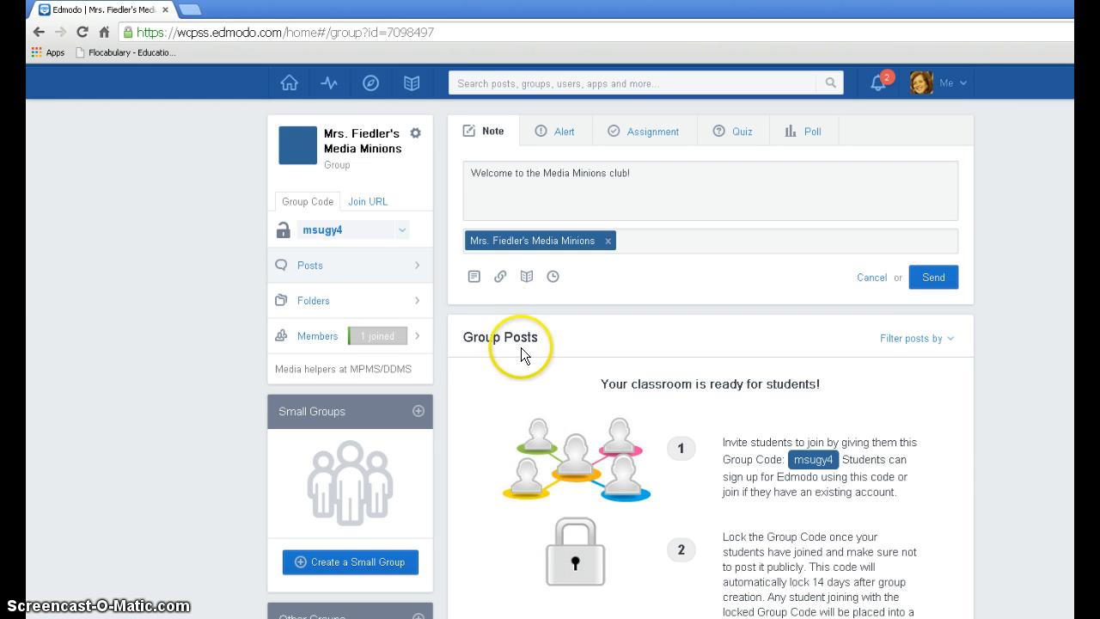
click(502, 278)
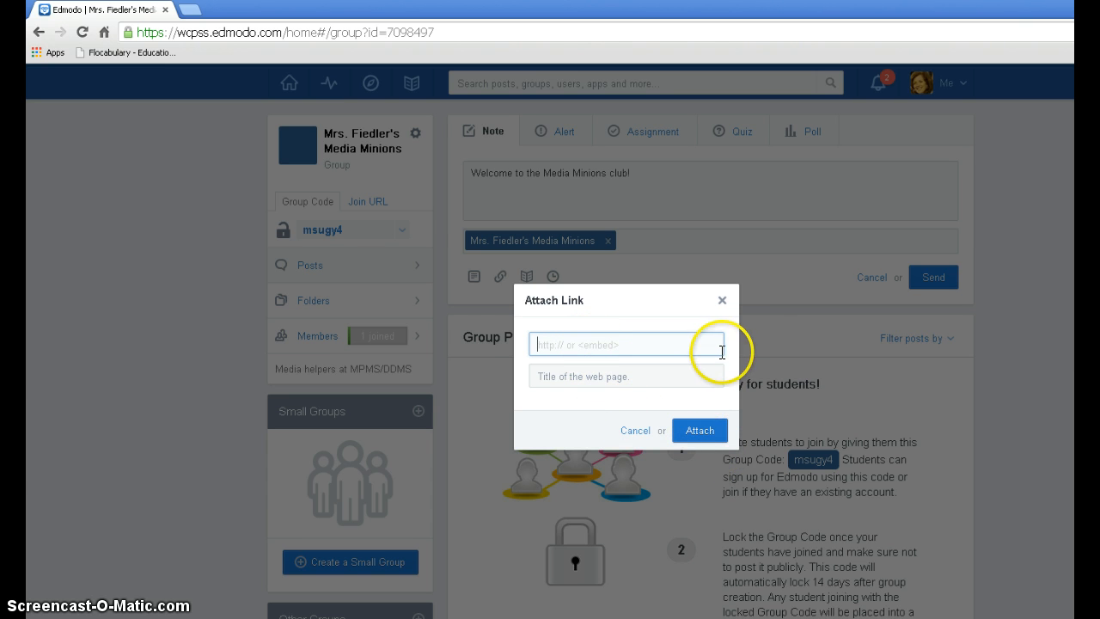
click(722, 301)
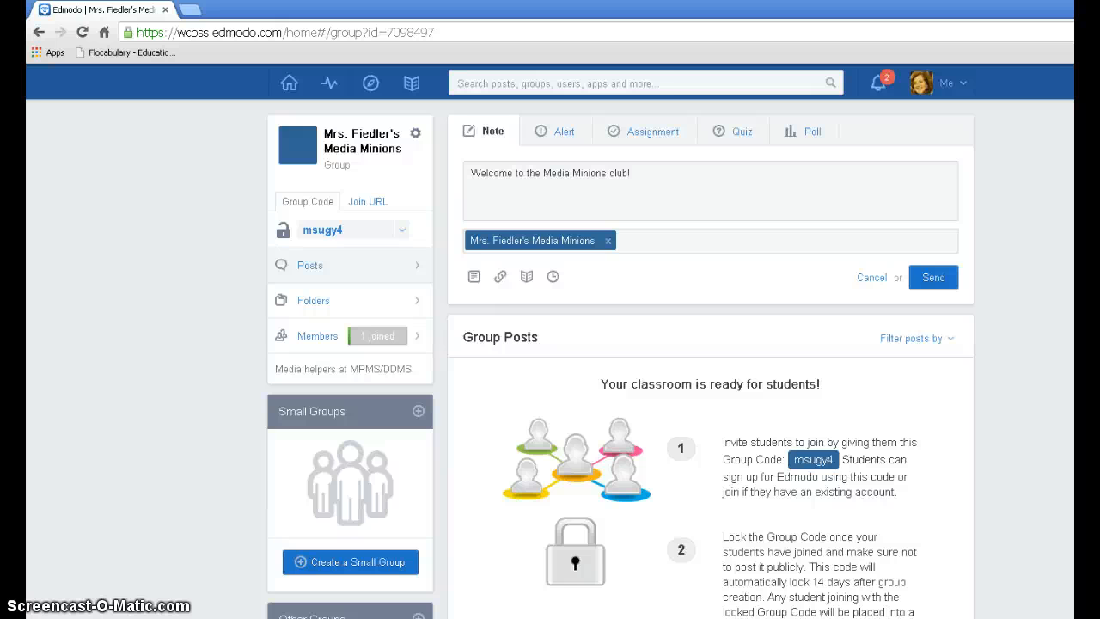
Step: Replace the group as the note's recipient with an individual contact found by first name
click(609, 241)
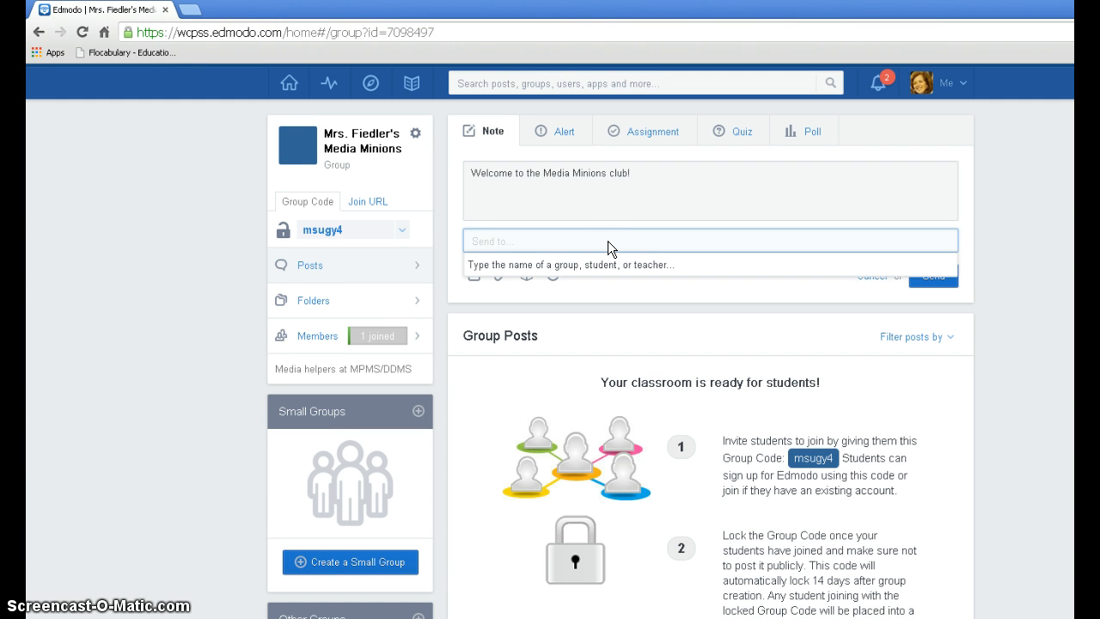
text(carl)
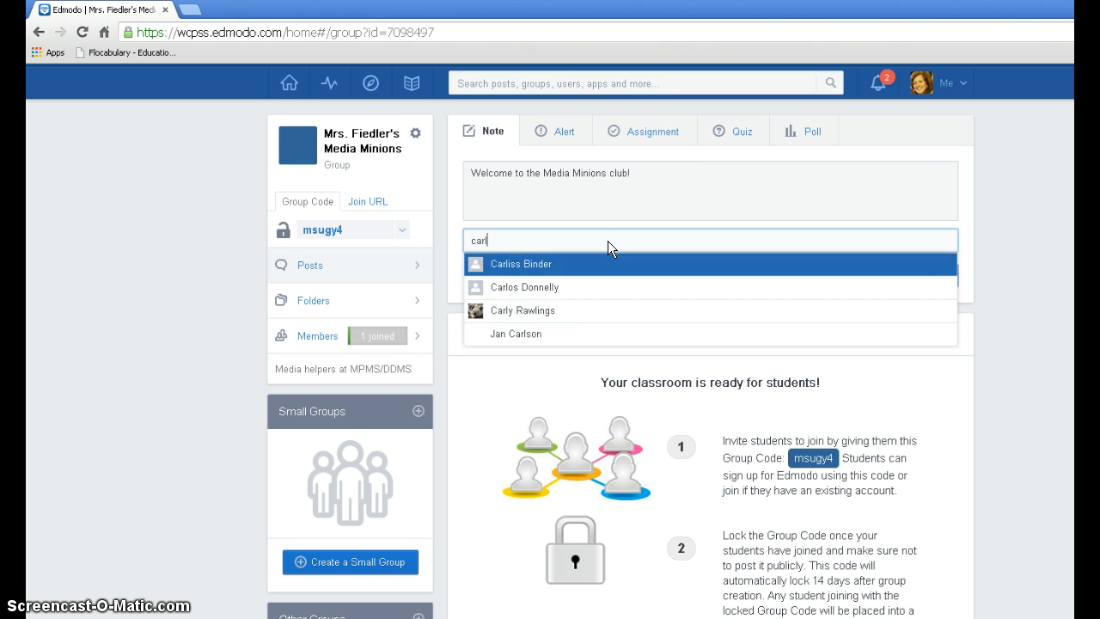
text(y)
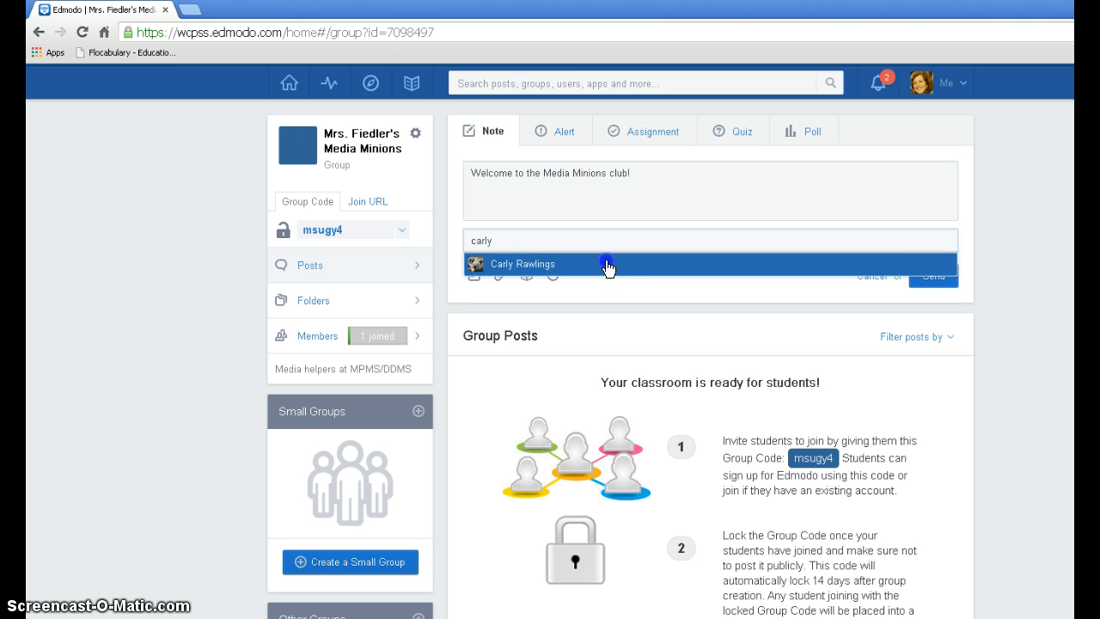
click(607, 266)
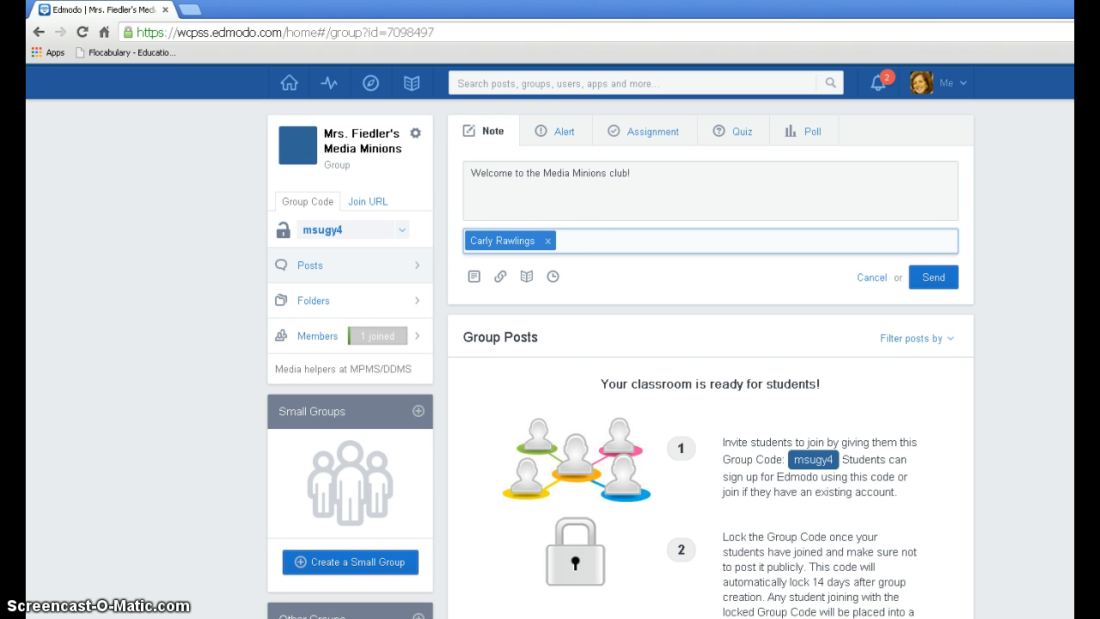
click(932, 281)
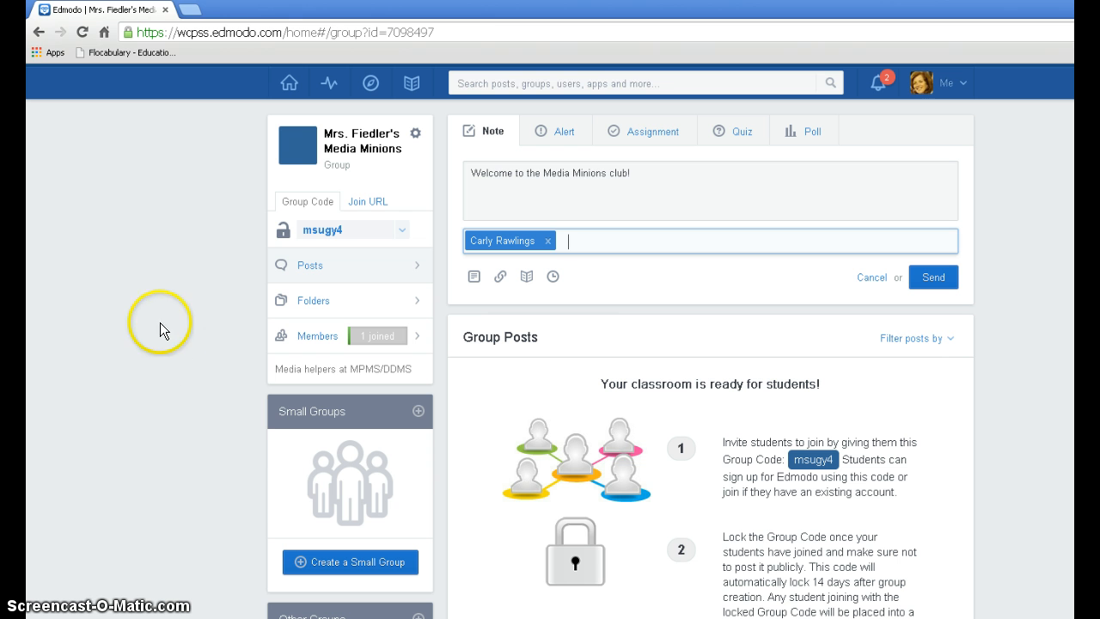
Step: Open the class group's settings, bring up the archive confirmation for the group, and dismiss it without archiving
click(416, 139)
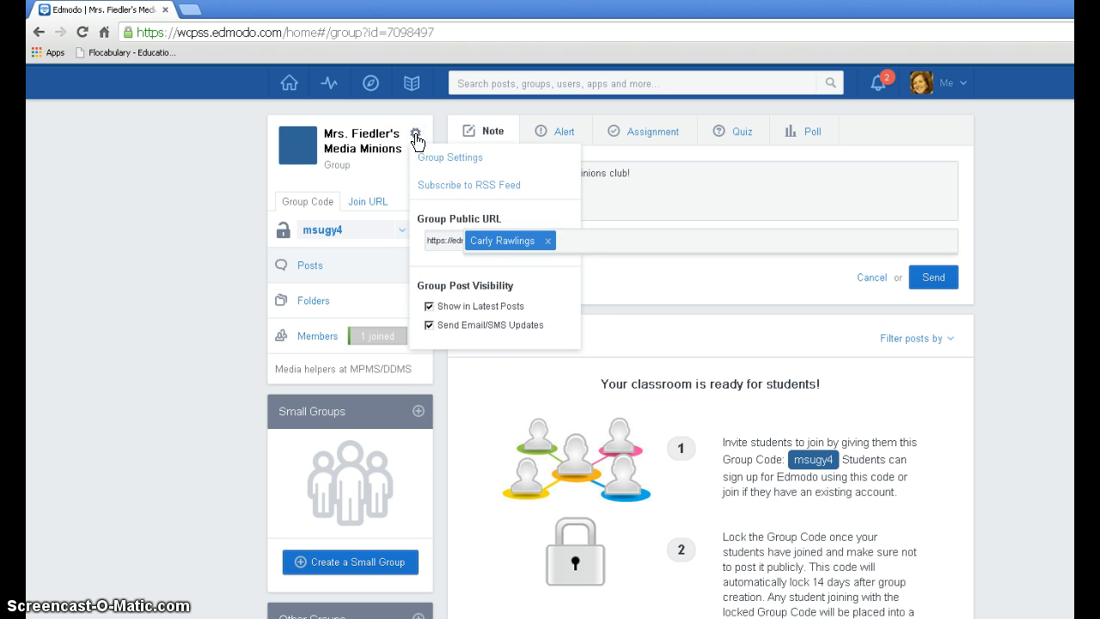
click(443, 158)
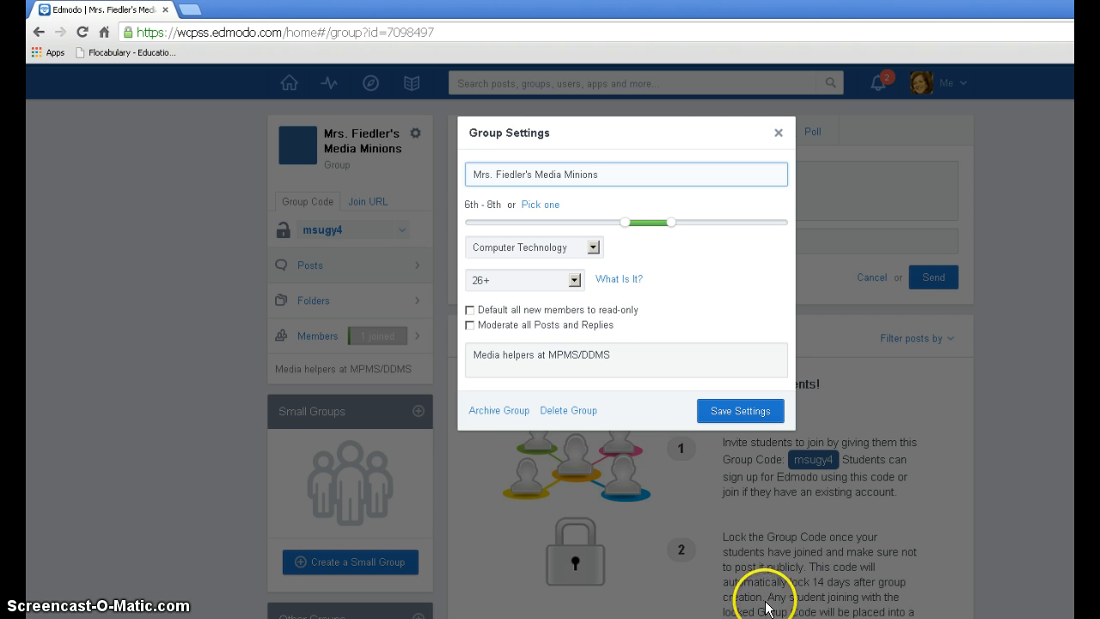
click(488, 413)
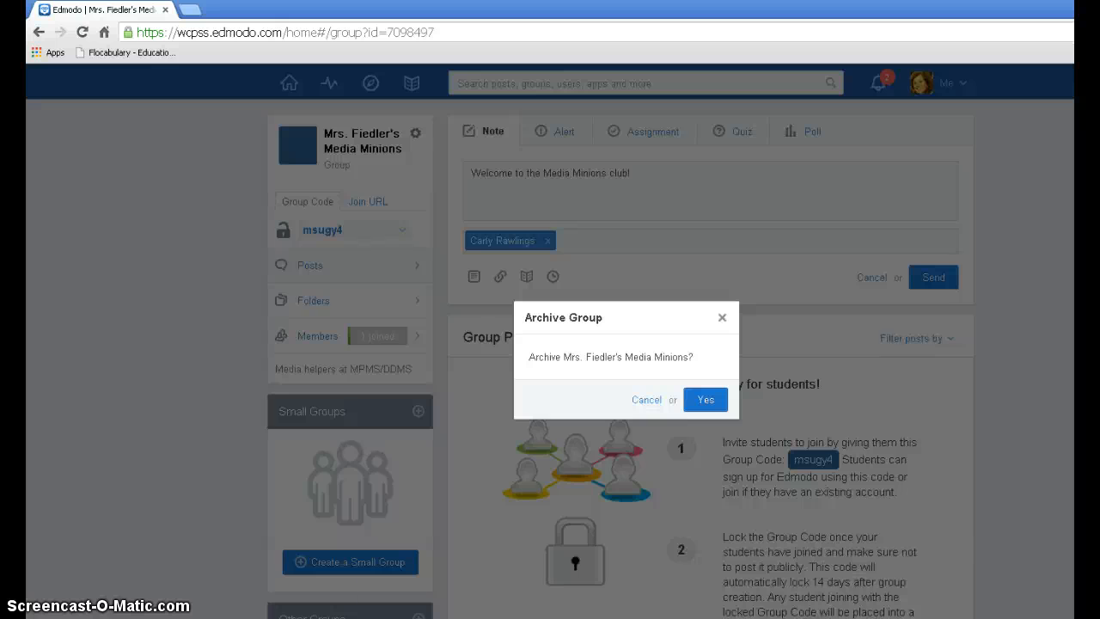
key(Escape)
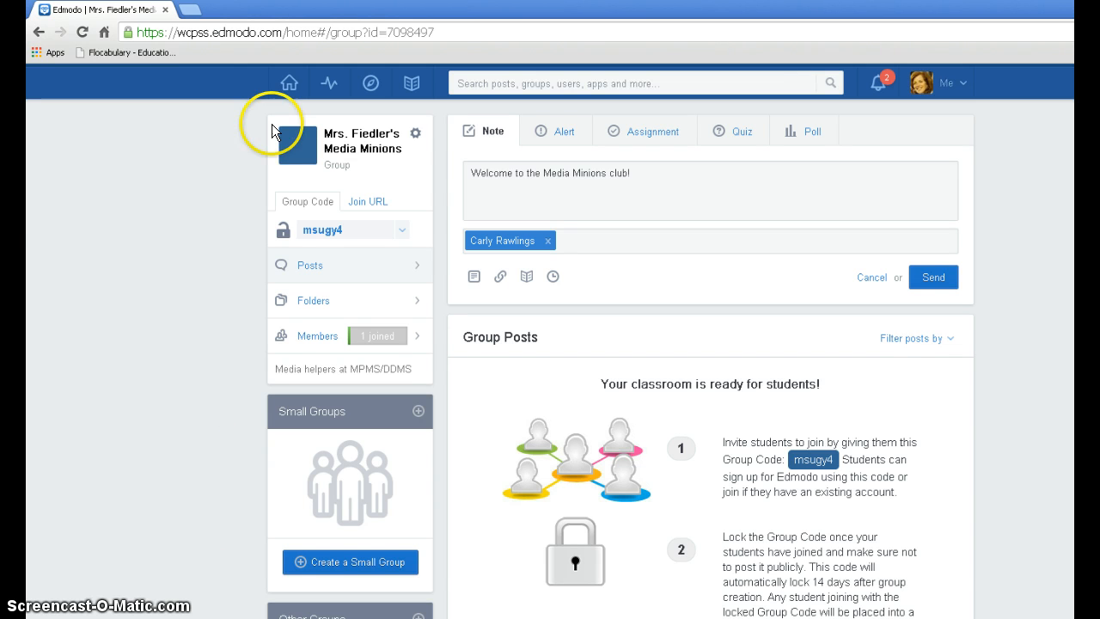
Step: Review the group's settings, including the archive and delete options, and close them without saving
click(415, 135)
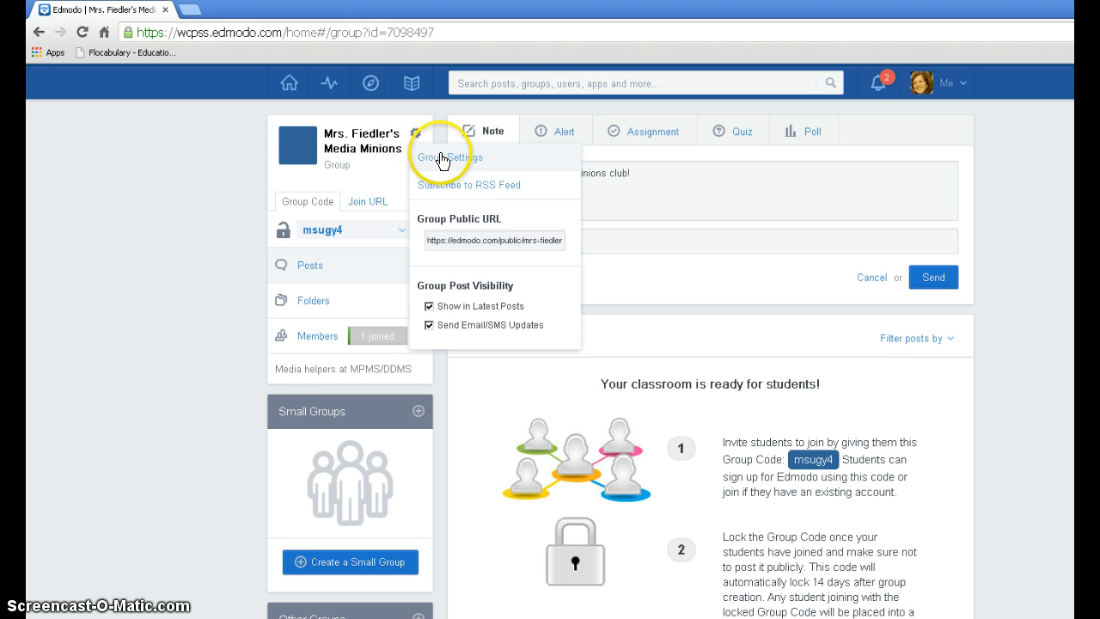
click(442, 157)
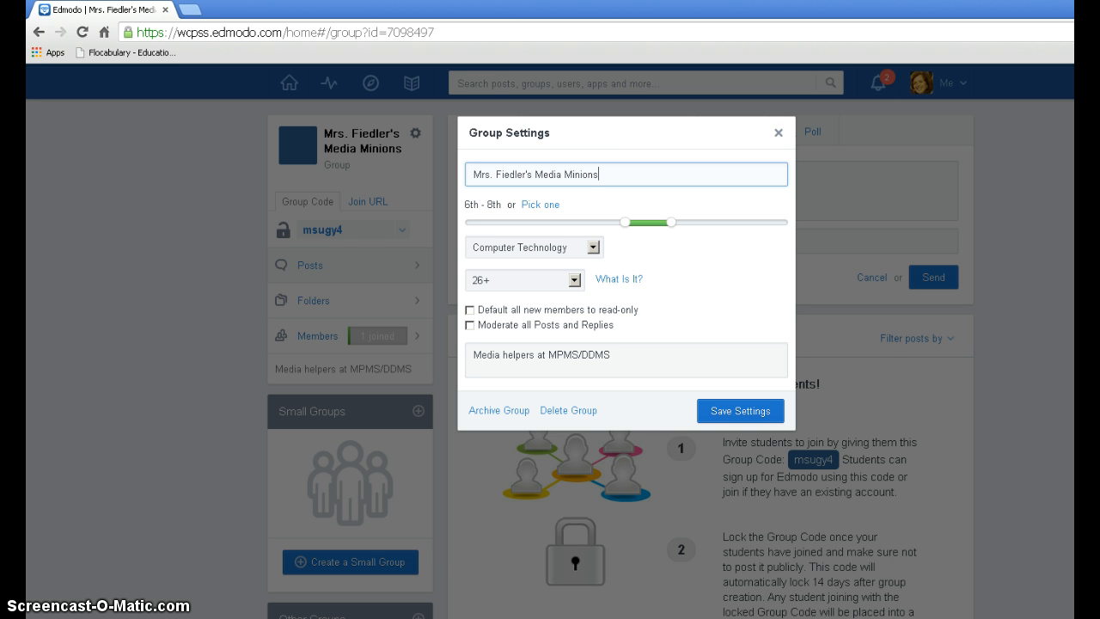
key(Escape)
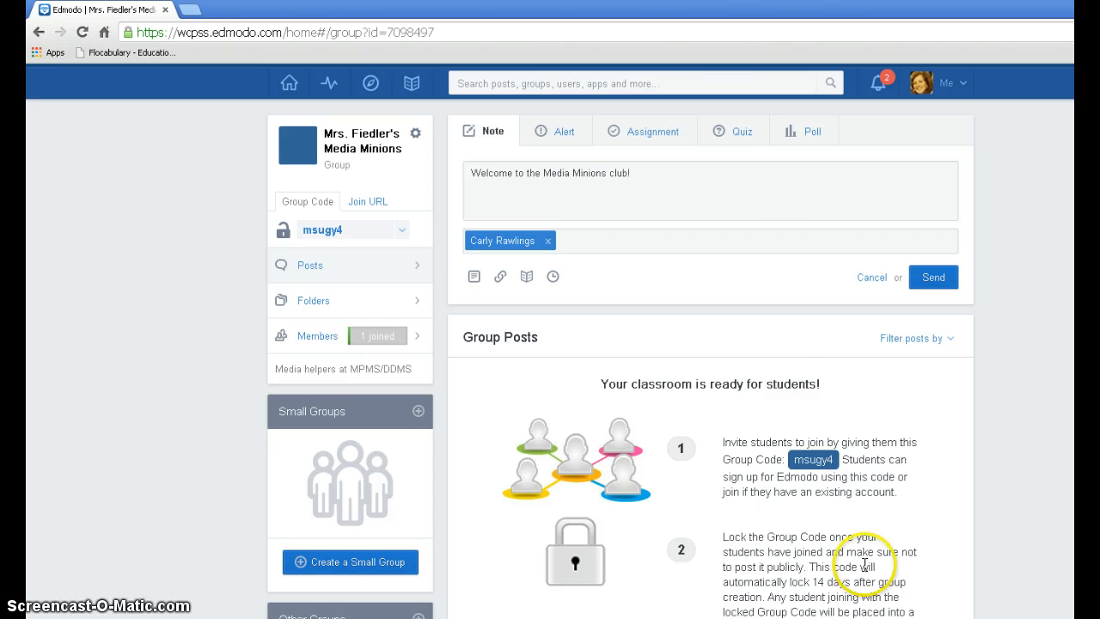
Step: Return to the home page, view the form for joining a group by group code, and close it
click(287, 84)
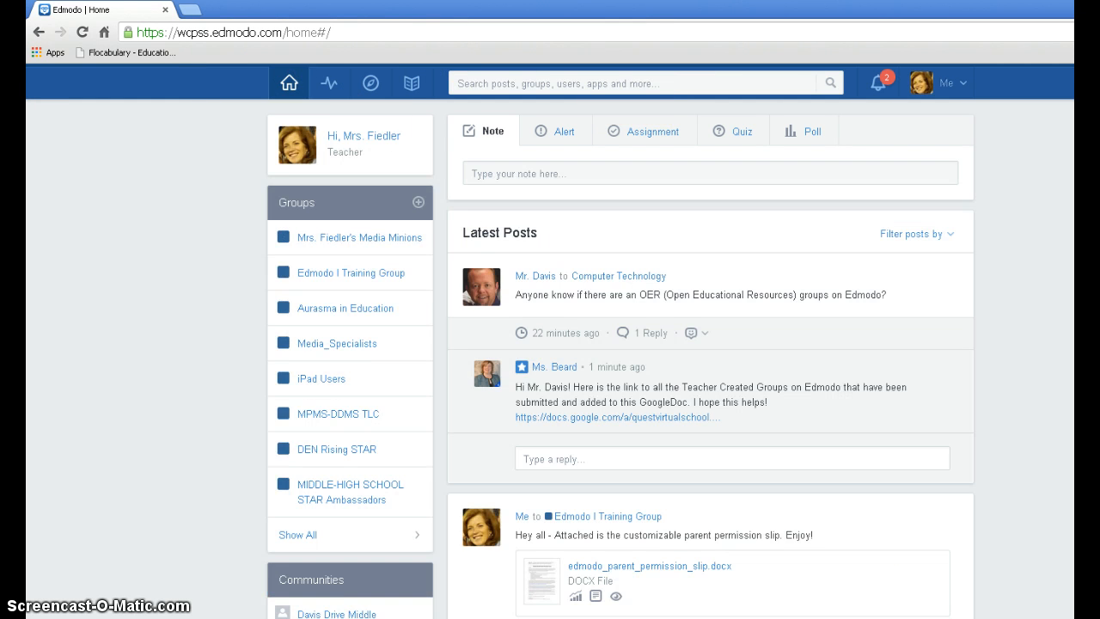
click(418, 203)
click(421, 260)
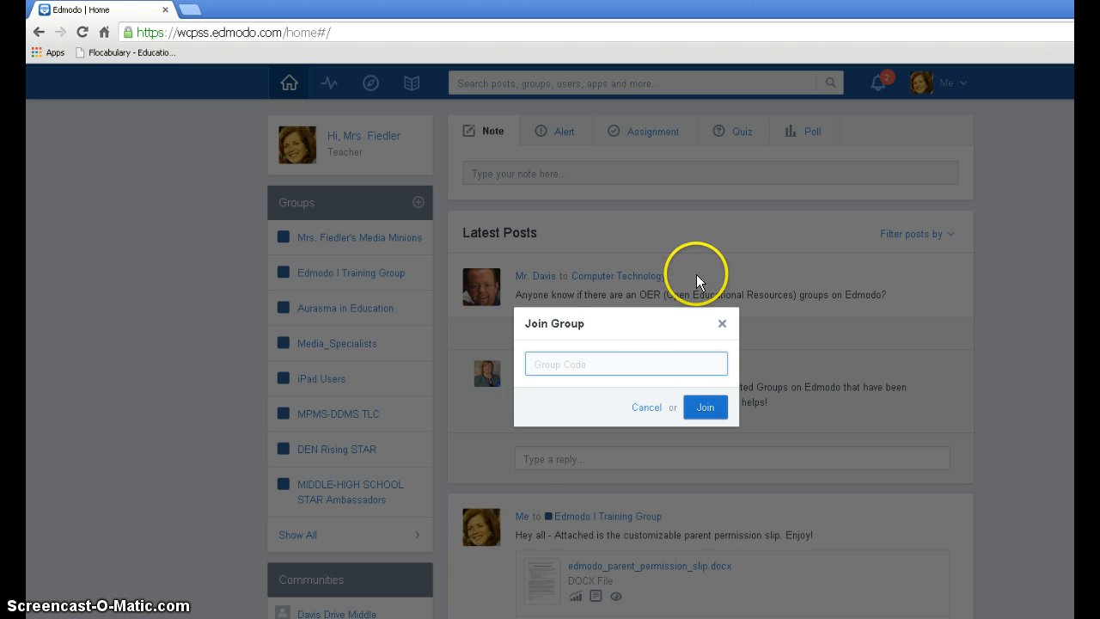
click(723, 324)
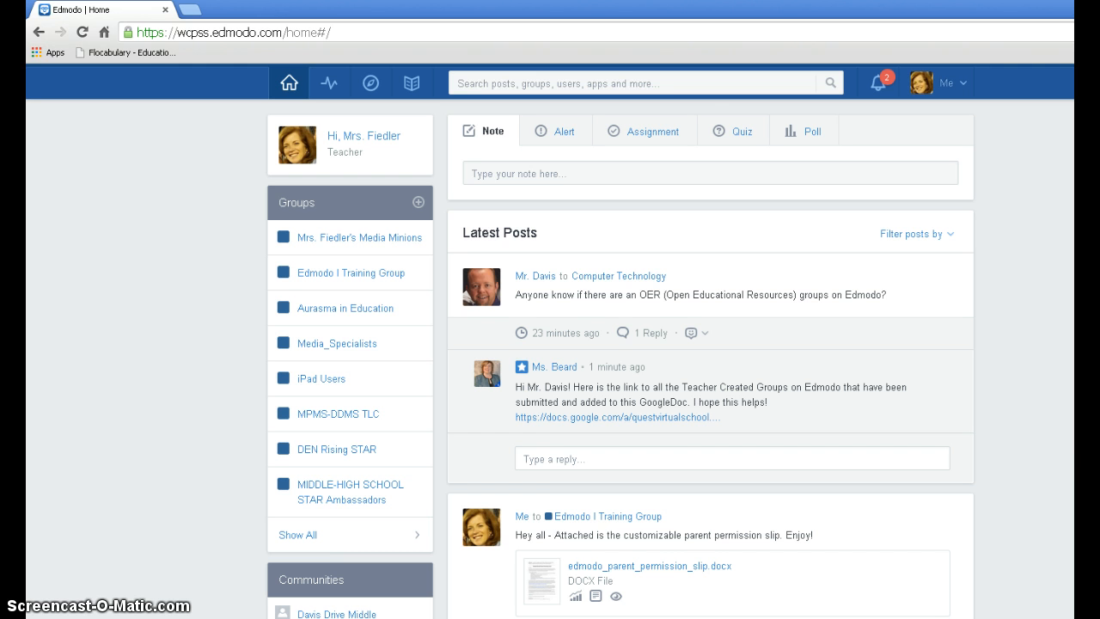
Step: Open the account settings and review the photo, personal information, school and profile URL sections
click(963, 90)
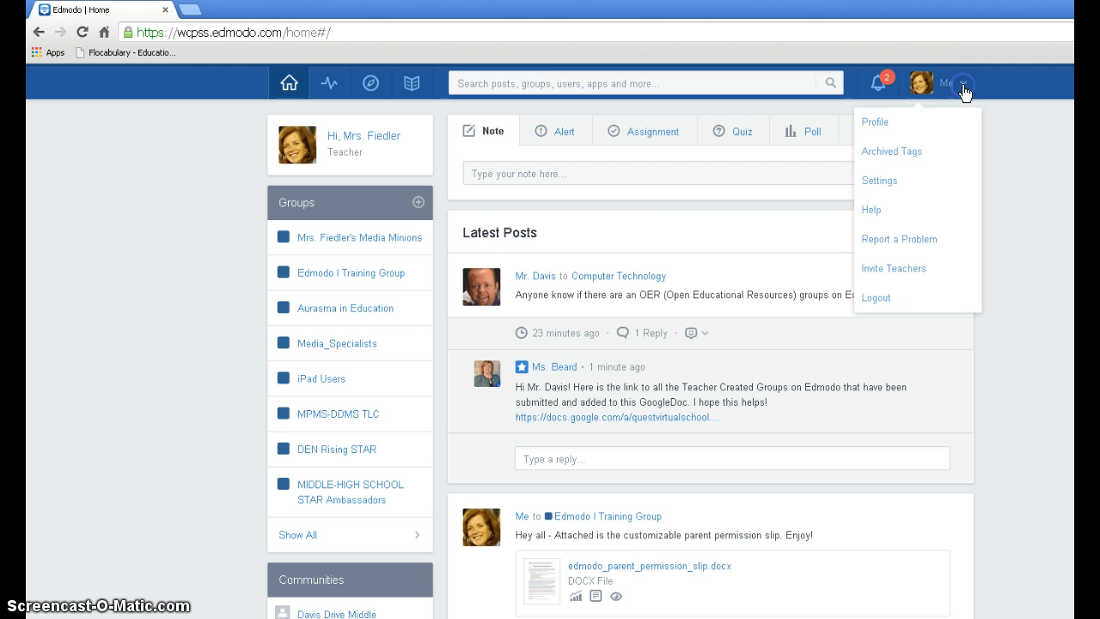
click(916, 182)
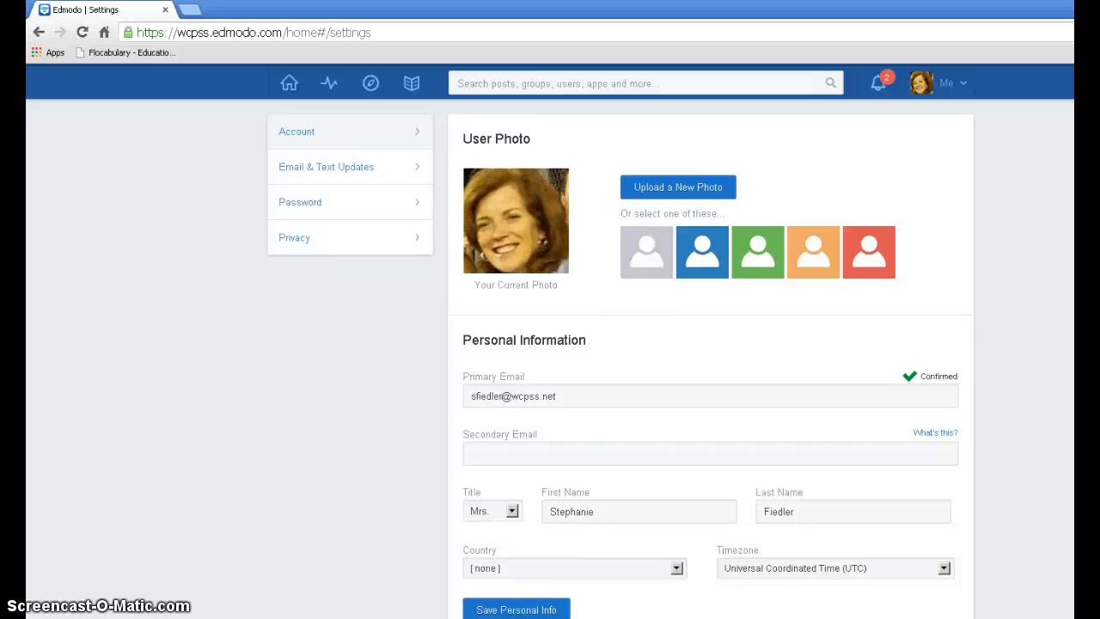
scroll(710, 360, down, 3)
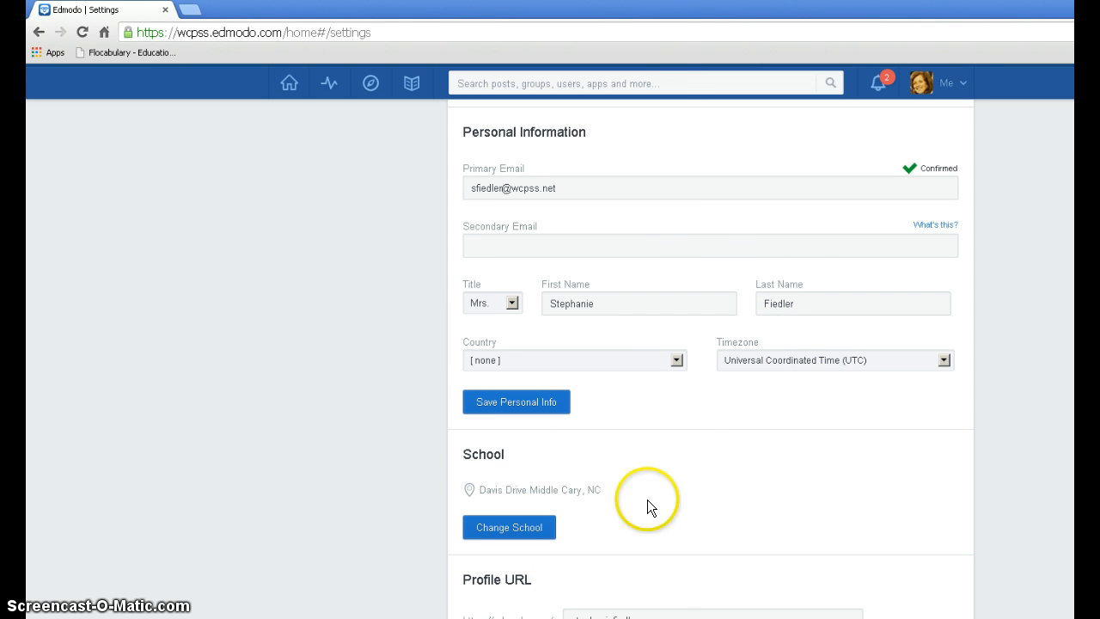
scroll(711, 351, down, 3)
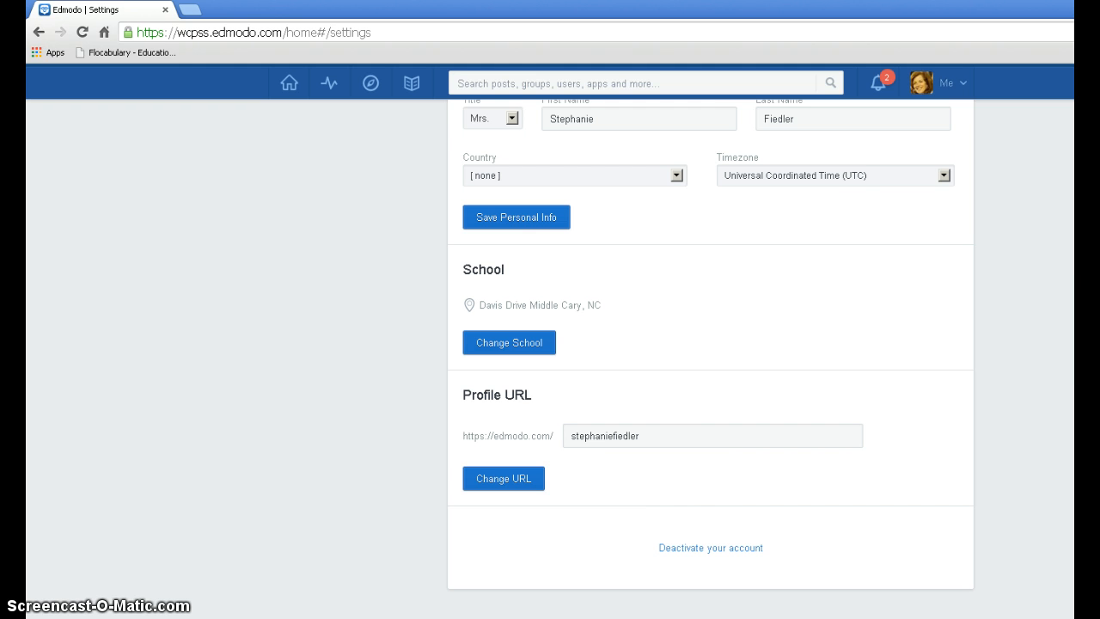
scroll(710, 352, up, 6)
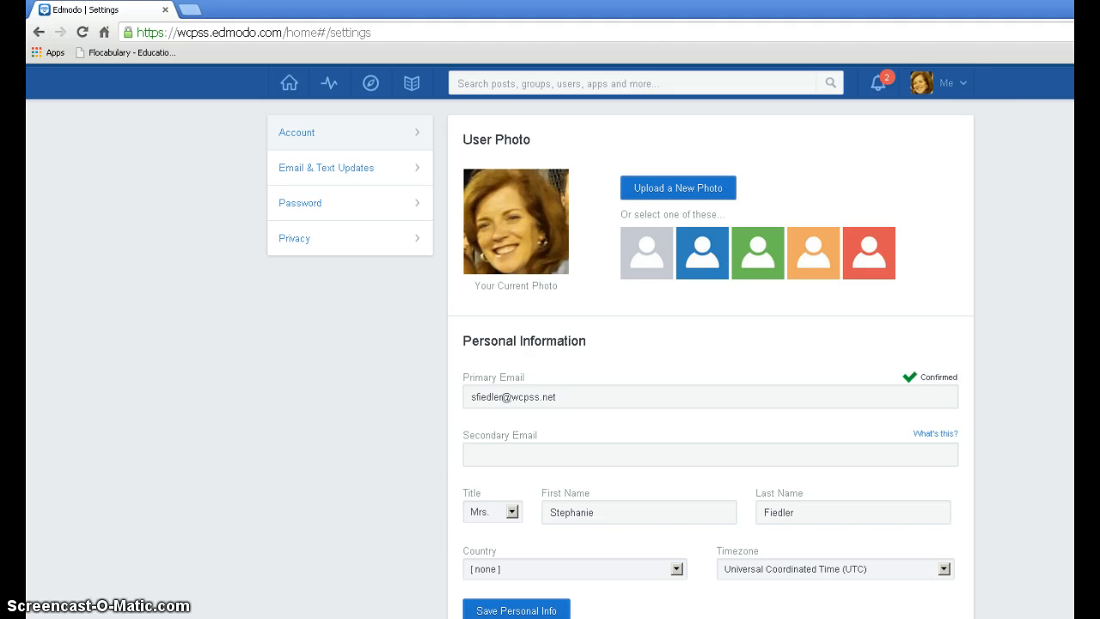
Step: Open the teacher's own profile and view the descriptions of the earned teacher badges
click(948, 89)
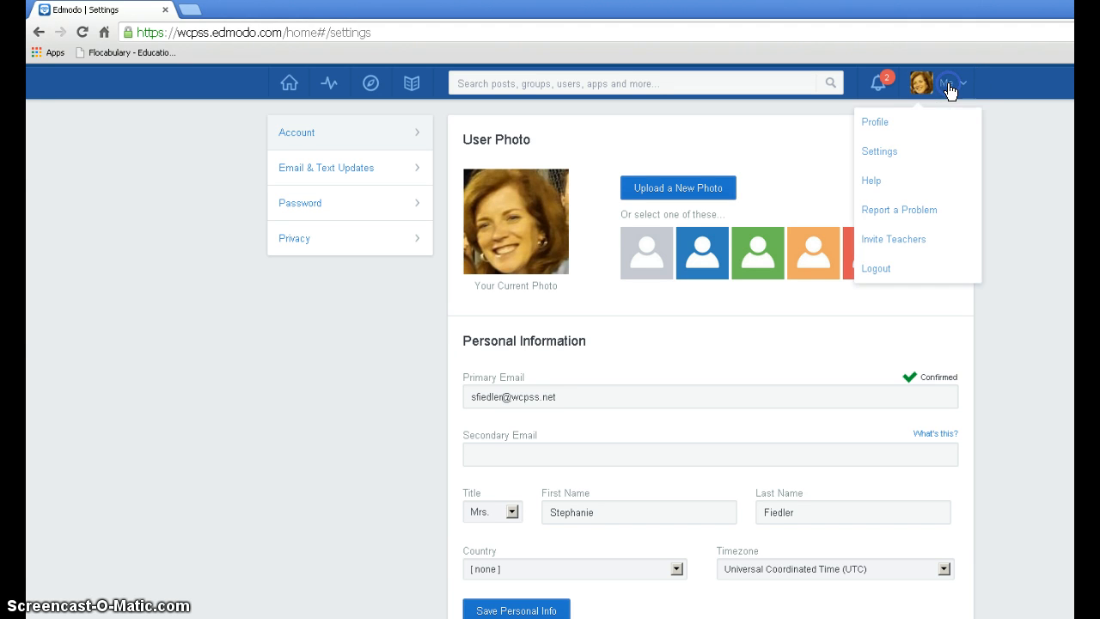
click(909, 120)
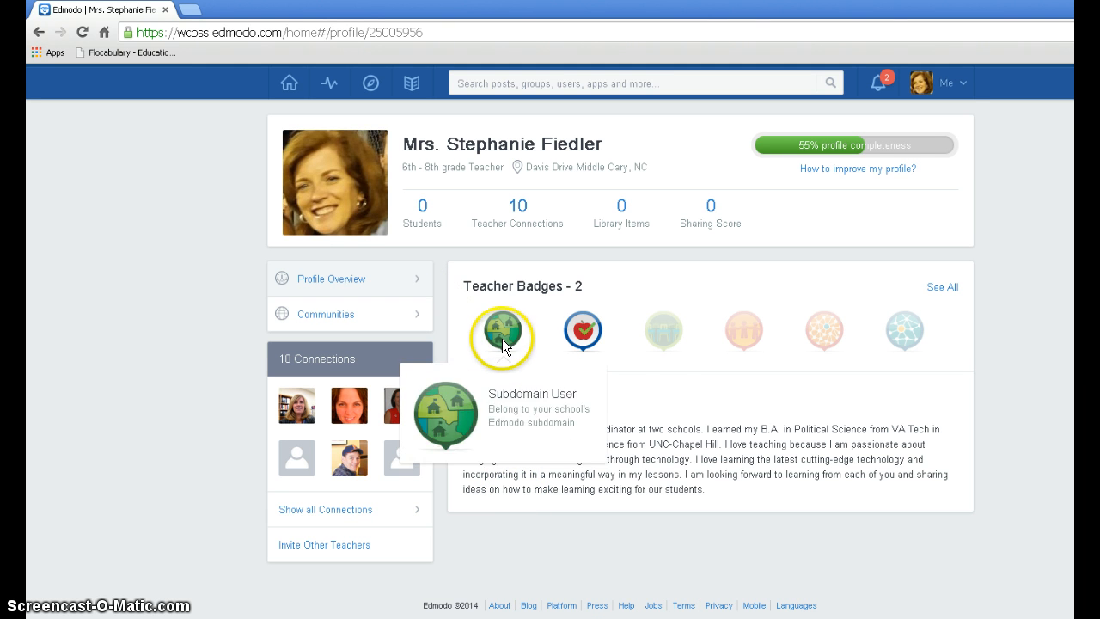
mouse_move(594, 334)
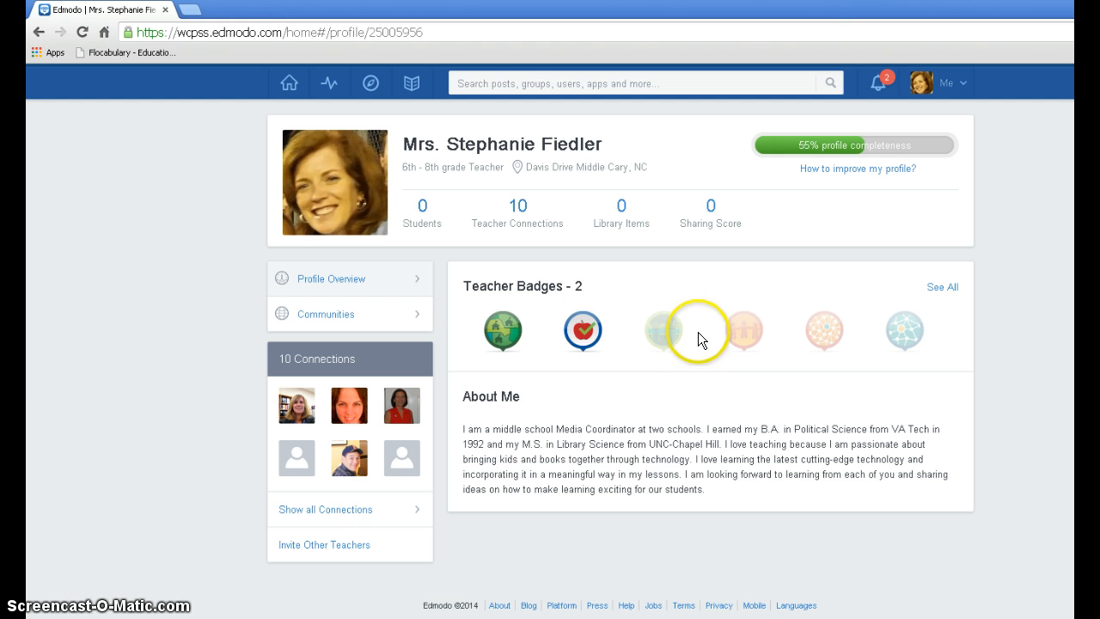